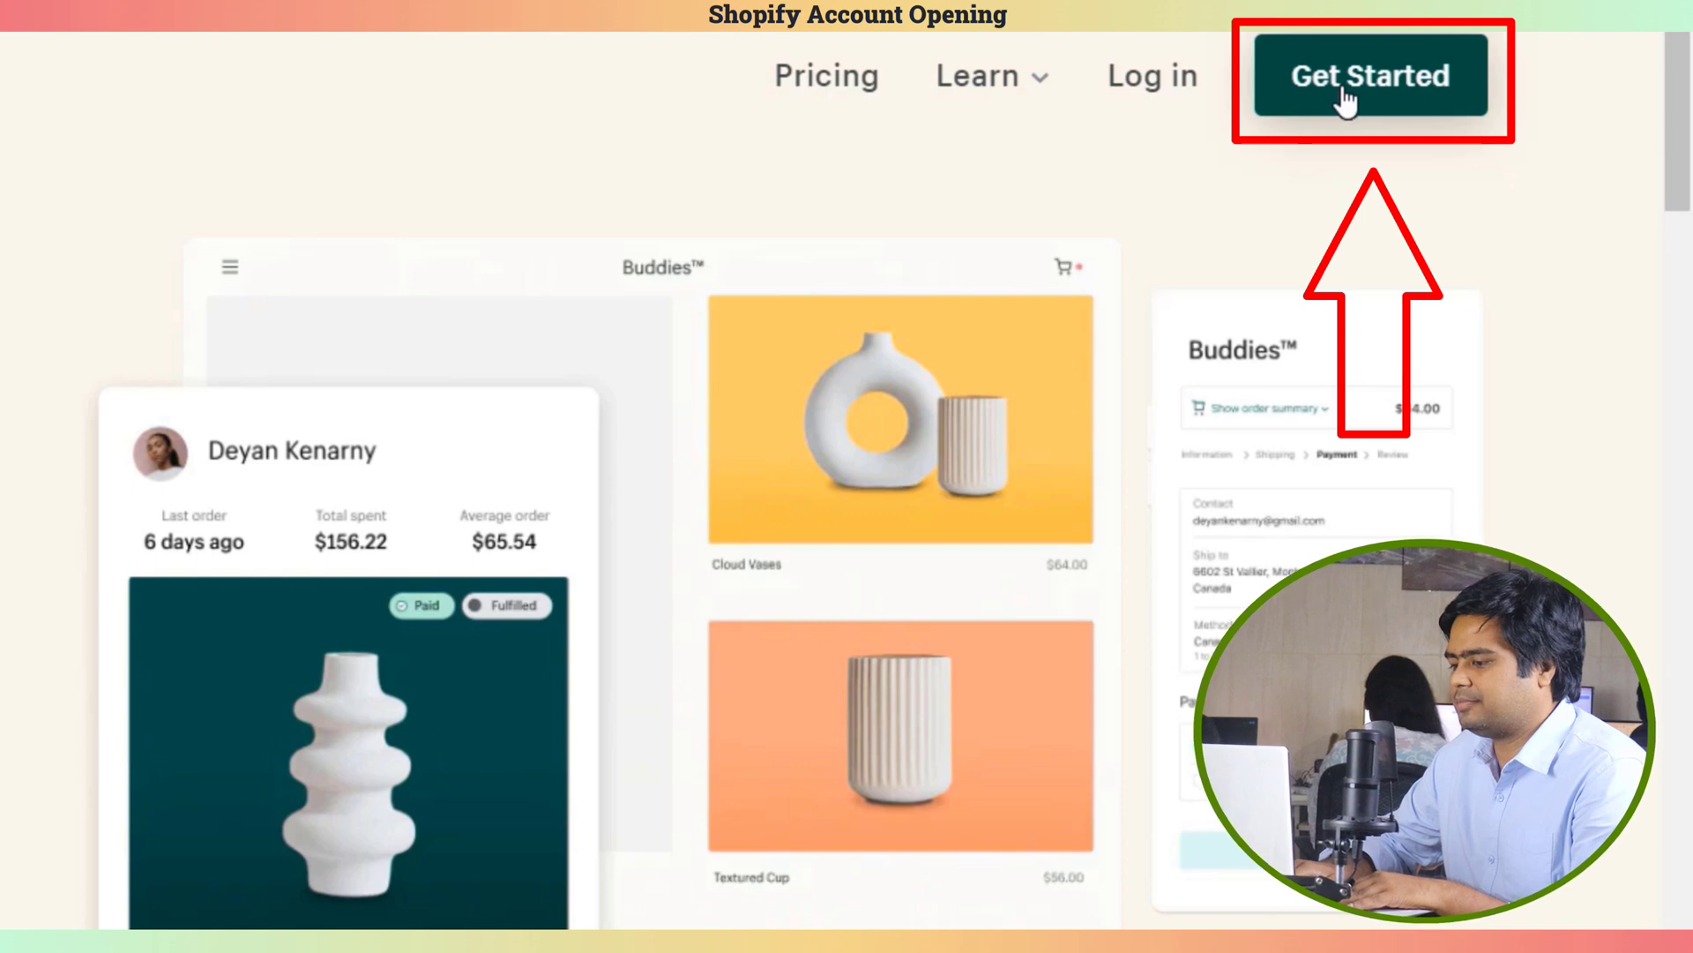
Sign up with the account e-mail, saved password and store name Ecomclips007, creating the store
click(1344, 95)
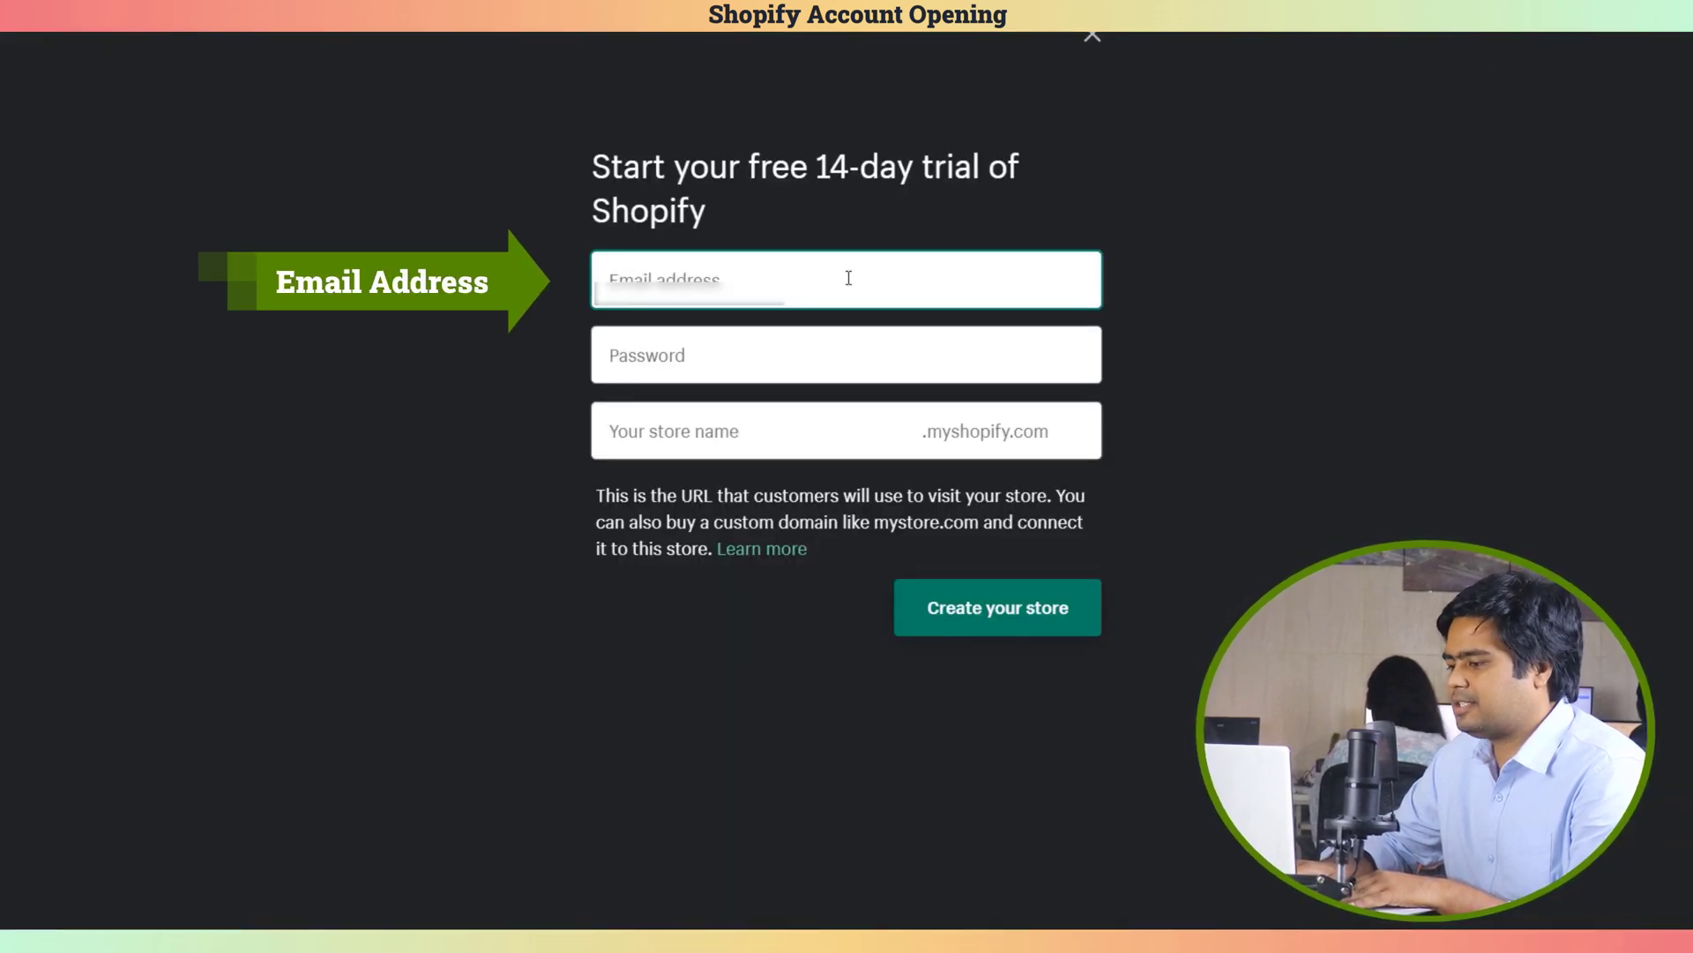
click(697, 295)
click(644, 355)
click(705, 434)
click(655, 434)
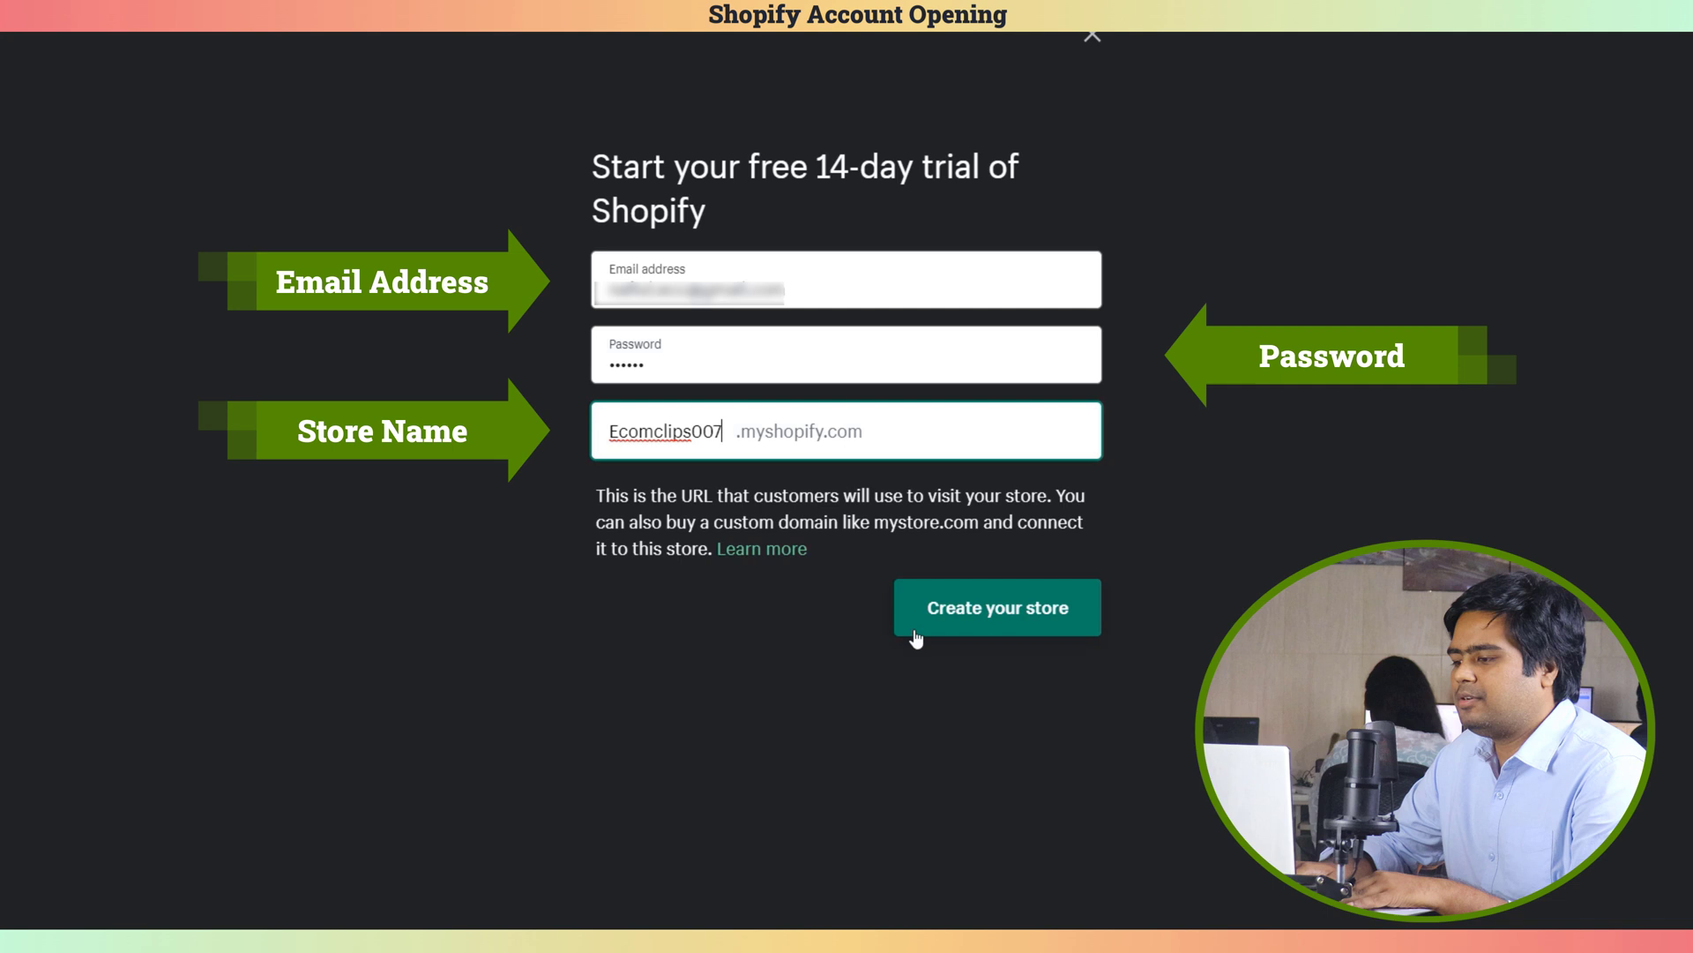
click(987, 619)
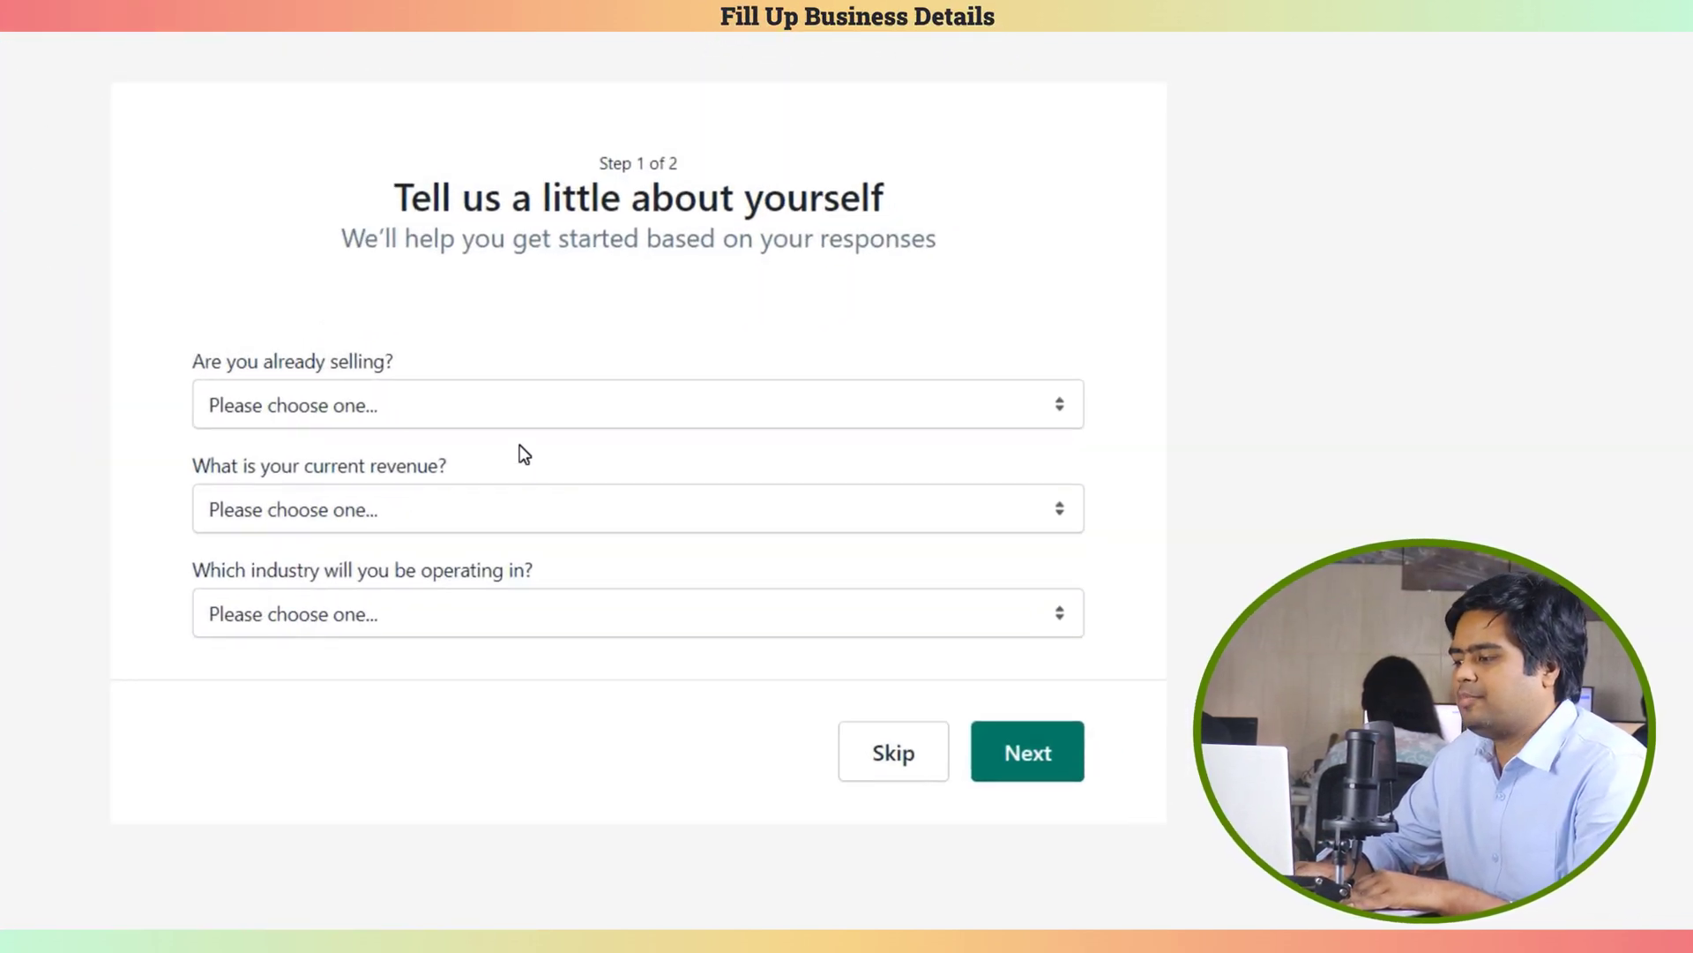
Answer that no products are sold yet and add Facebook and Google as sales channels
click(553, 404)
click(520, 490)
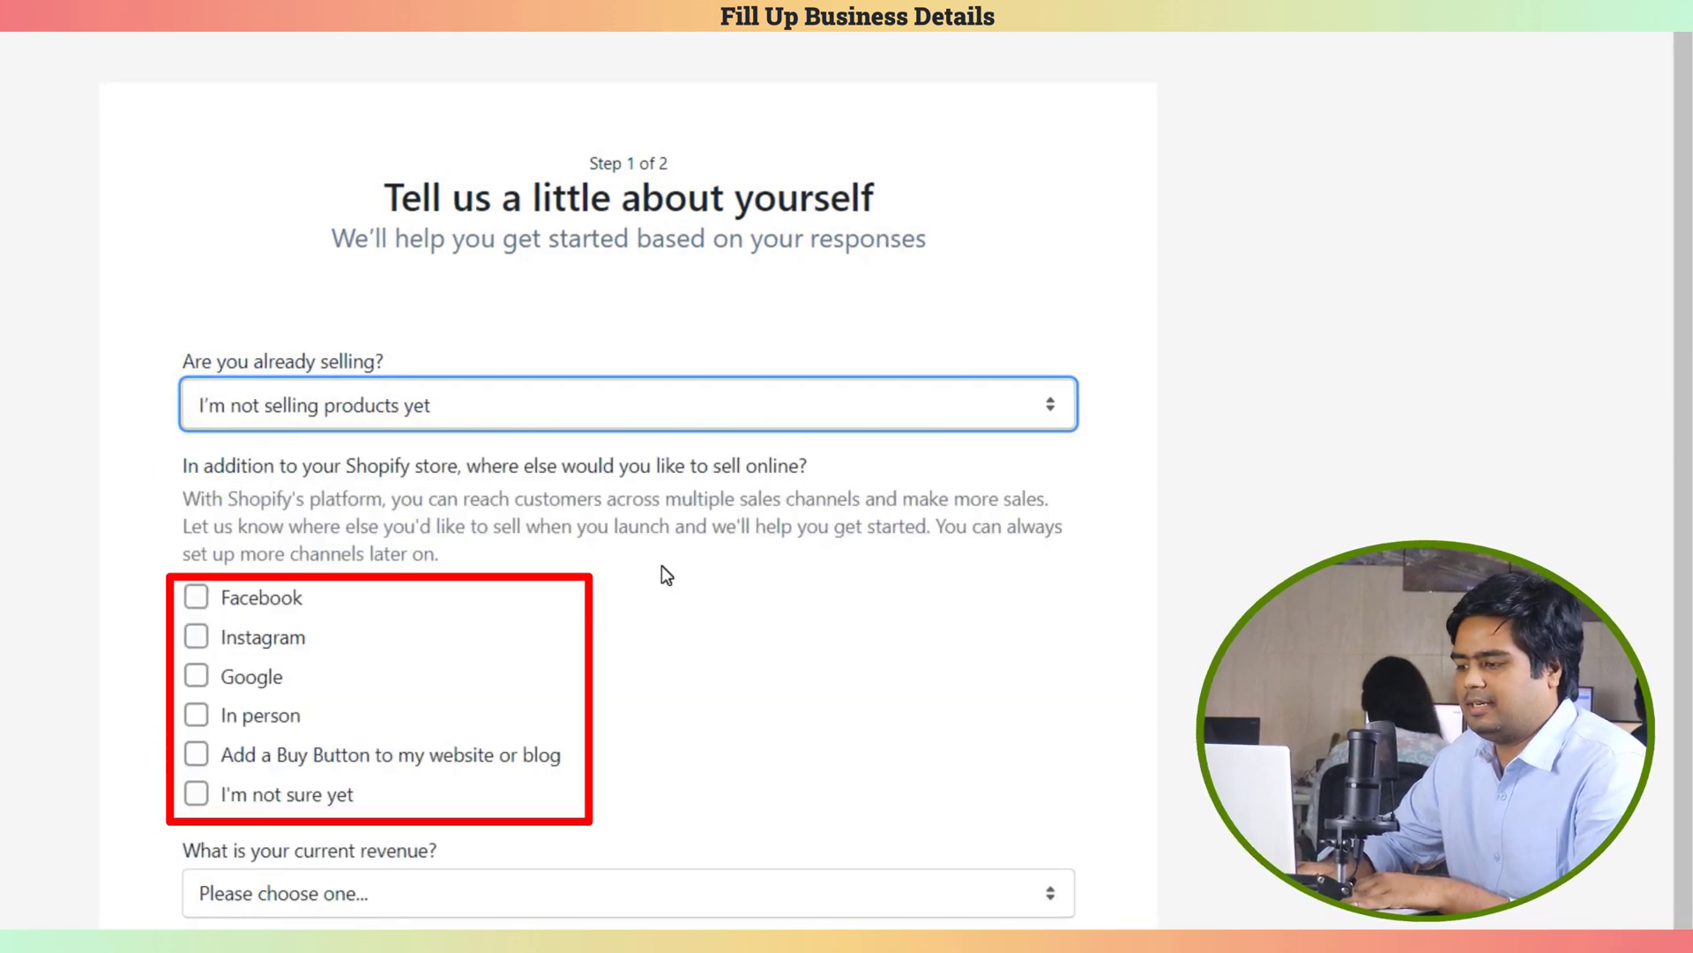
click(228, 604)
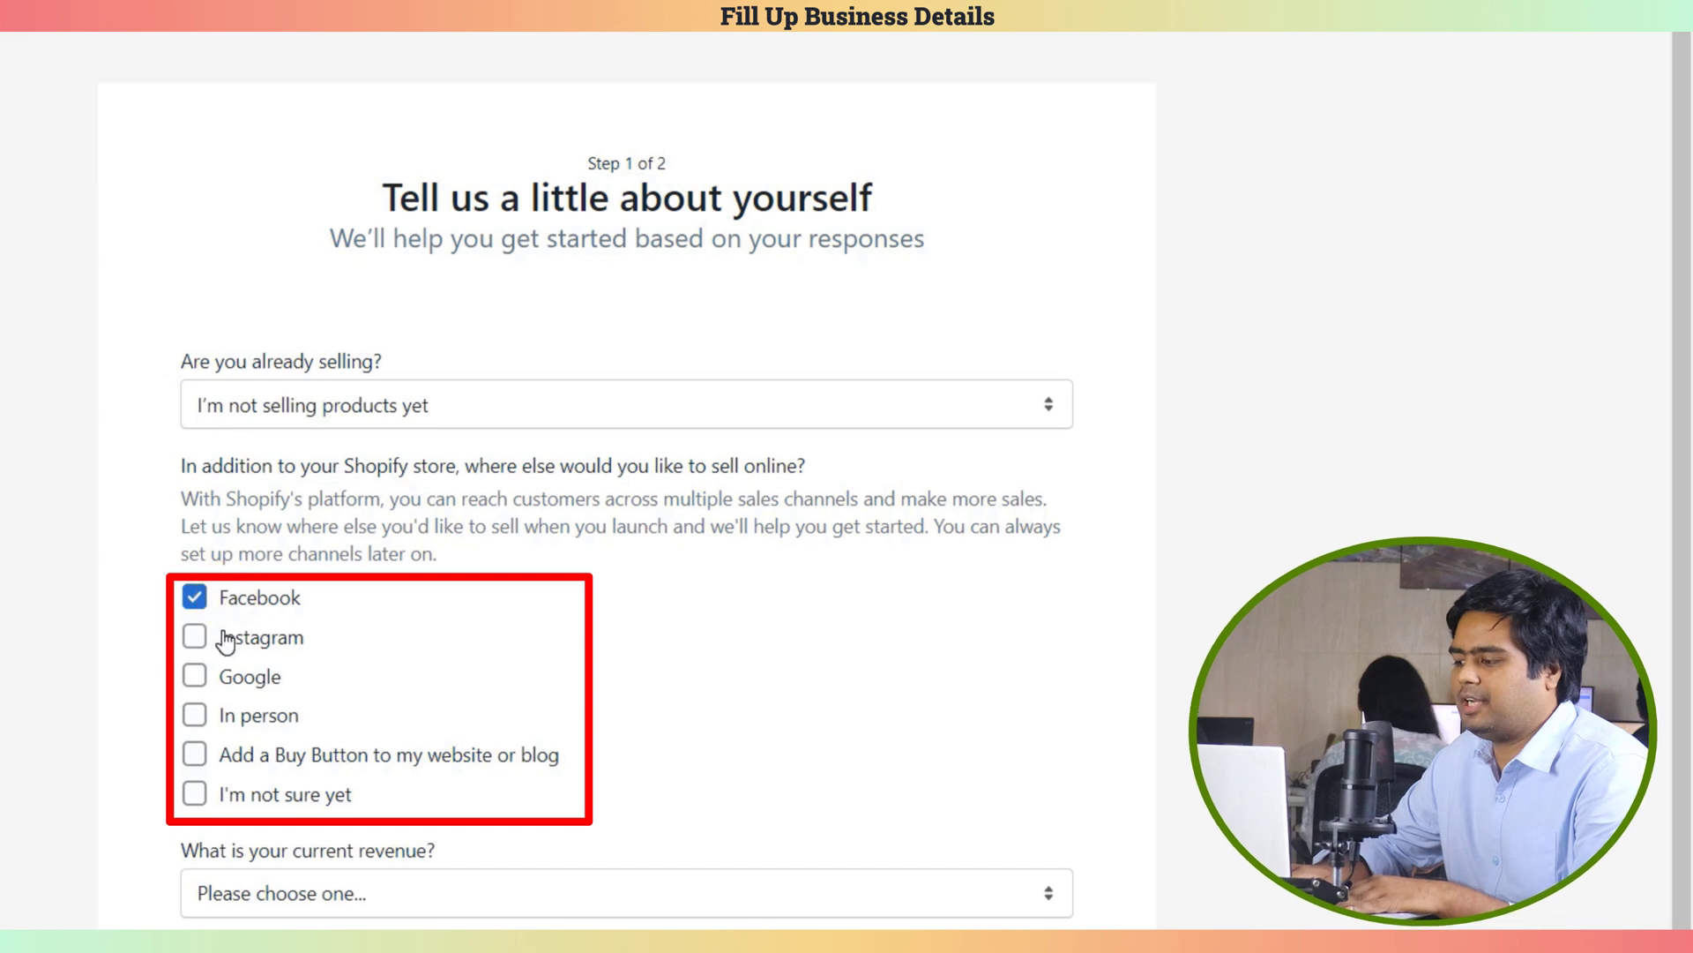
click(228, 677)
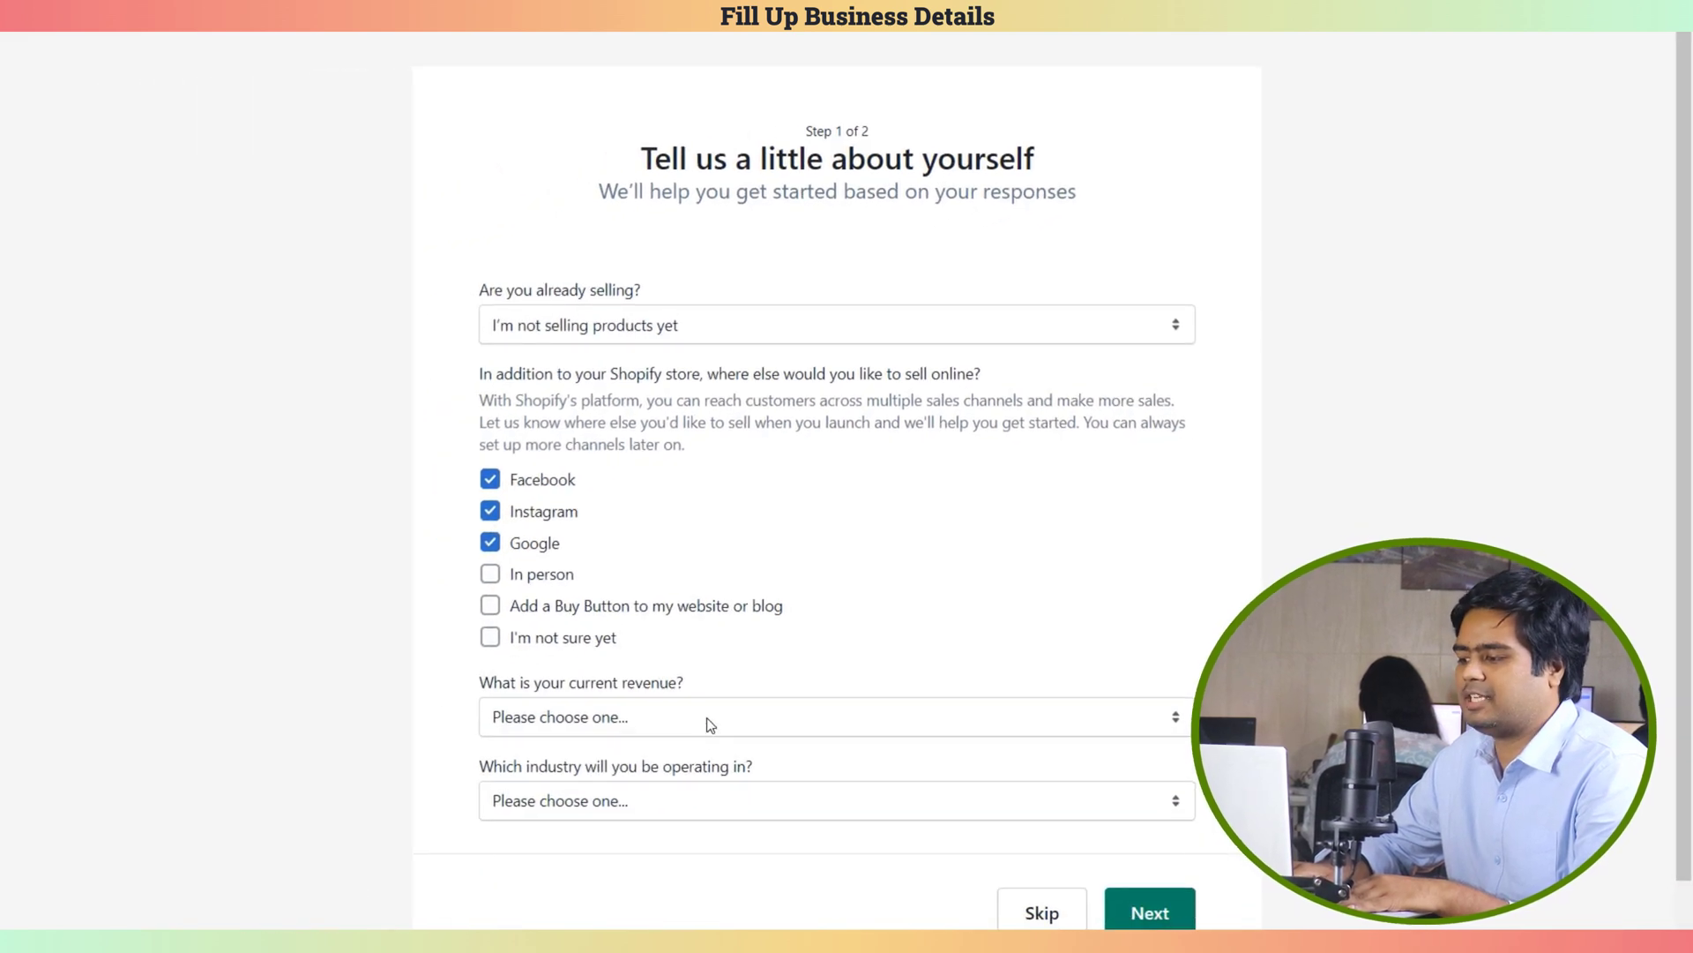
Pick the ৳50,000–৳250,000 BDT revenue range and the Furniture industry
click(480, 901)
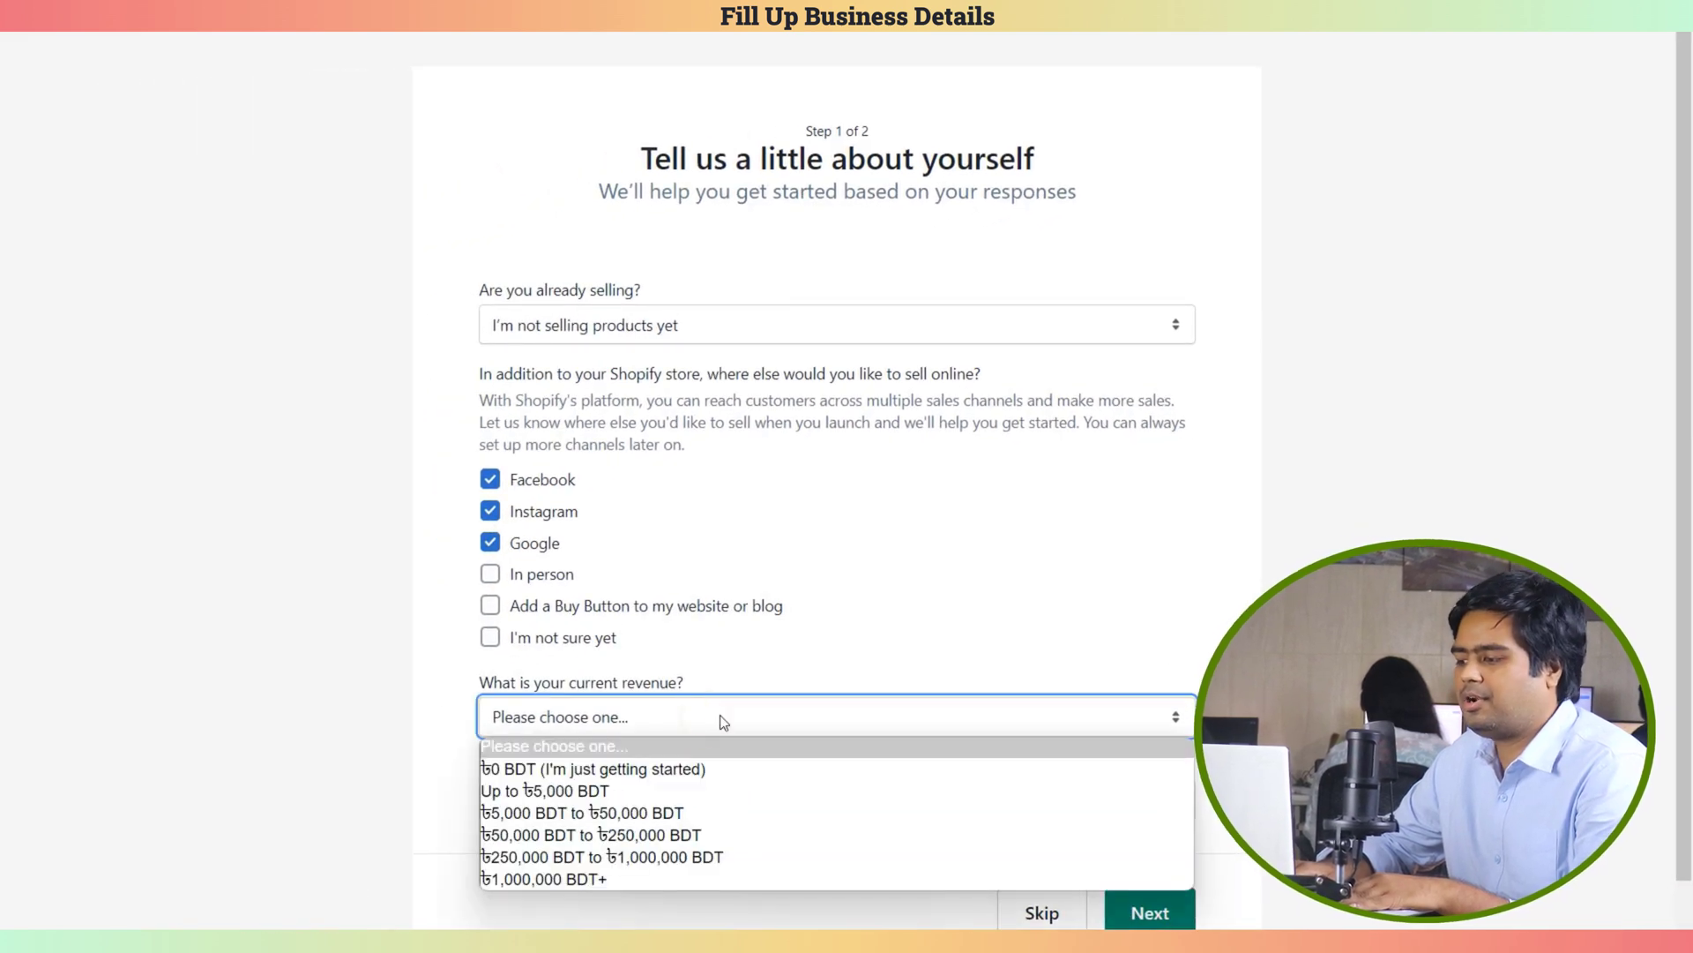
click(590, 834)
click(670, 799)
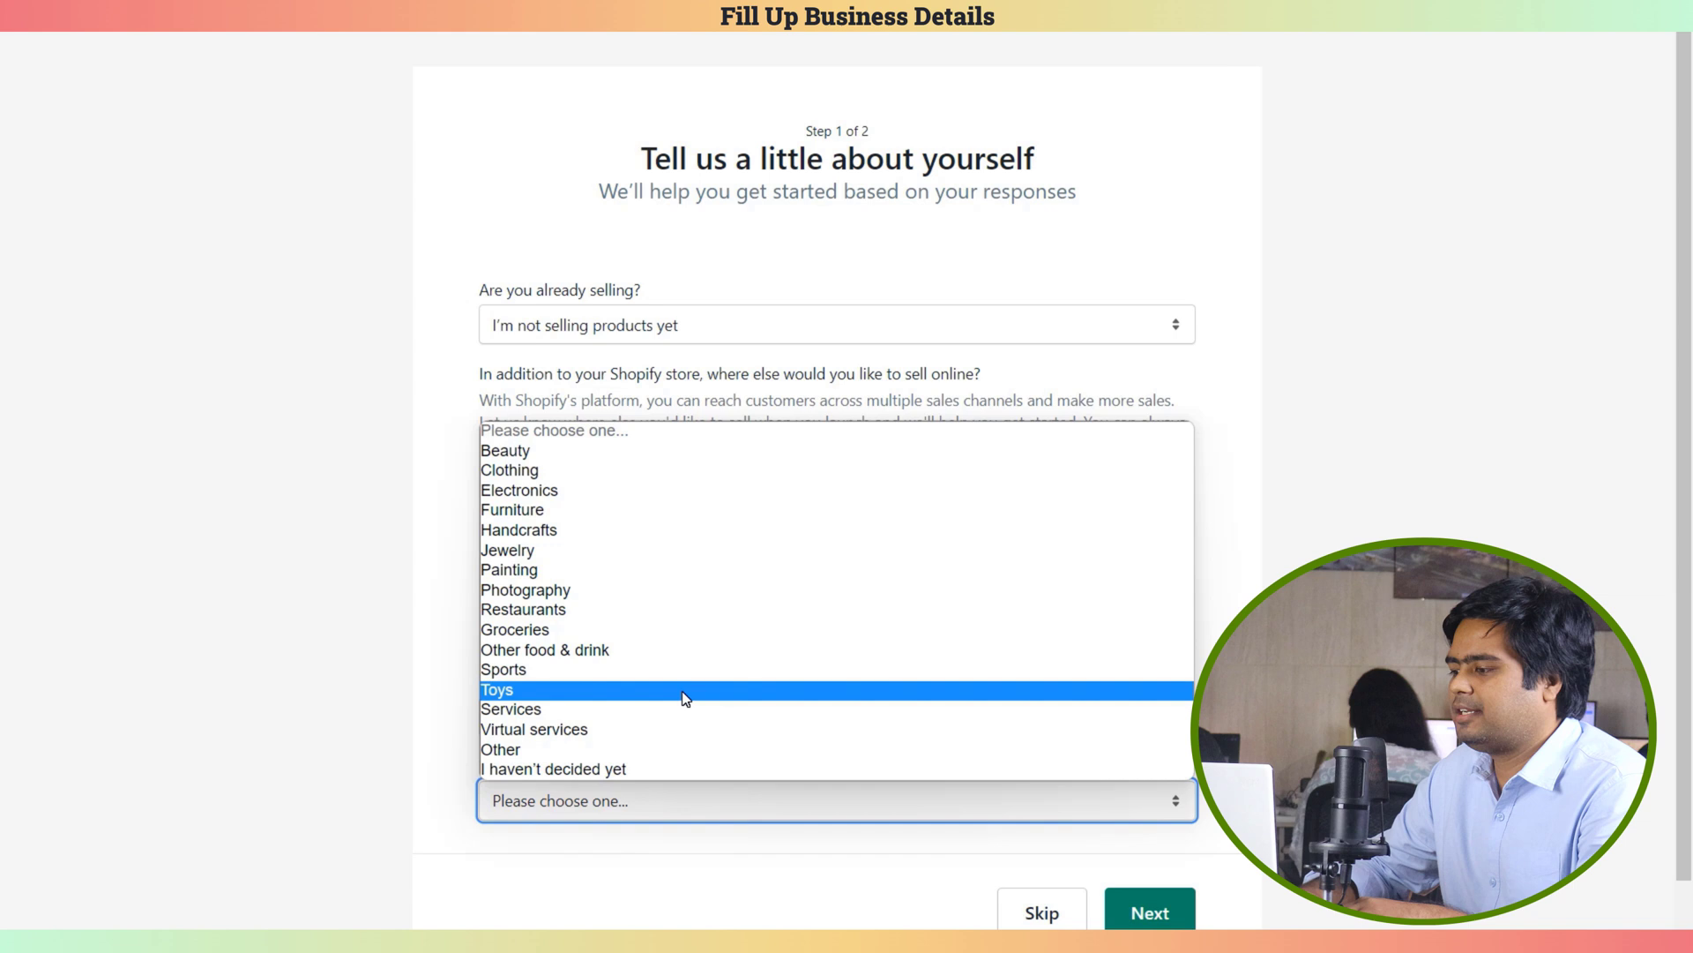
click(703, 518)
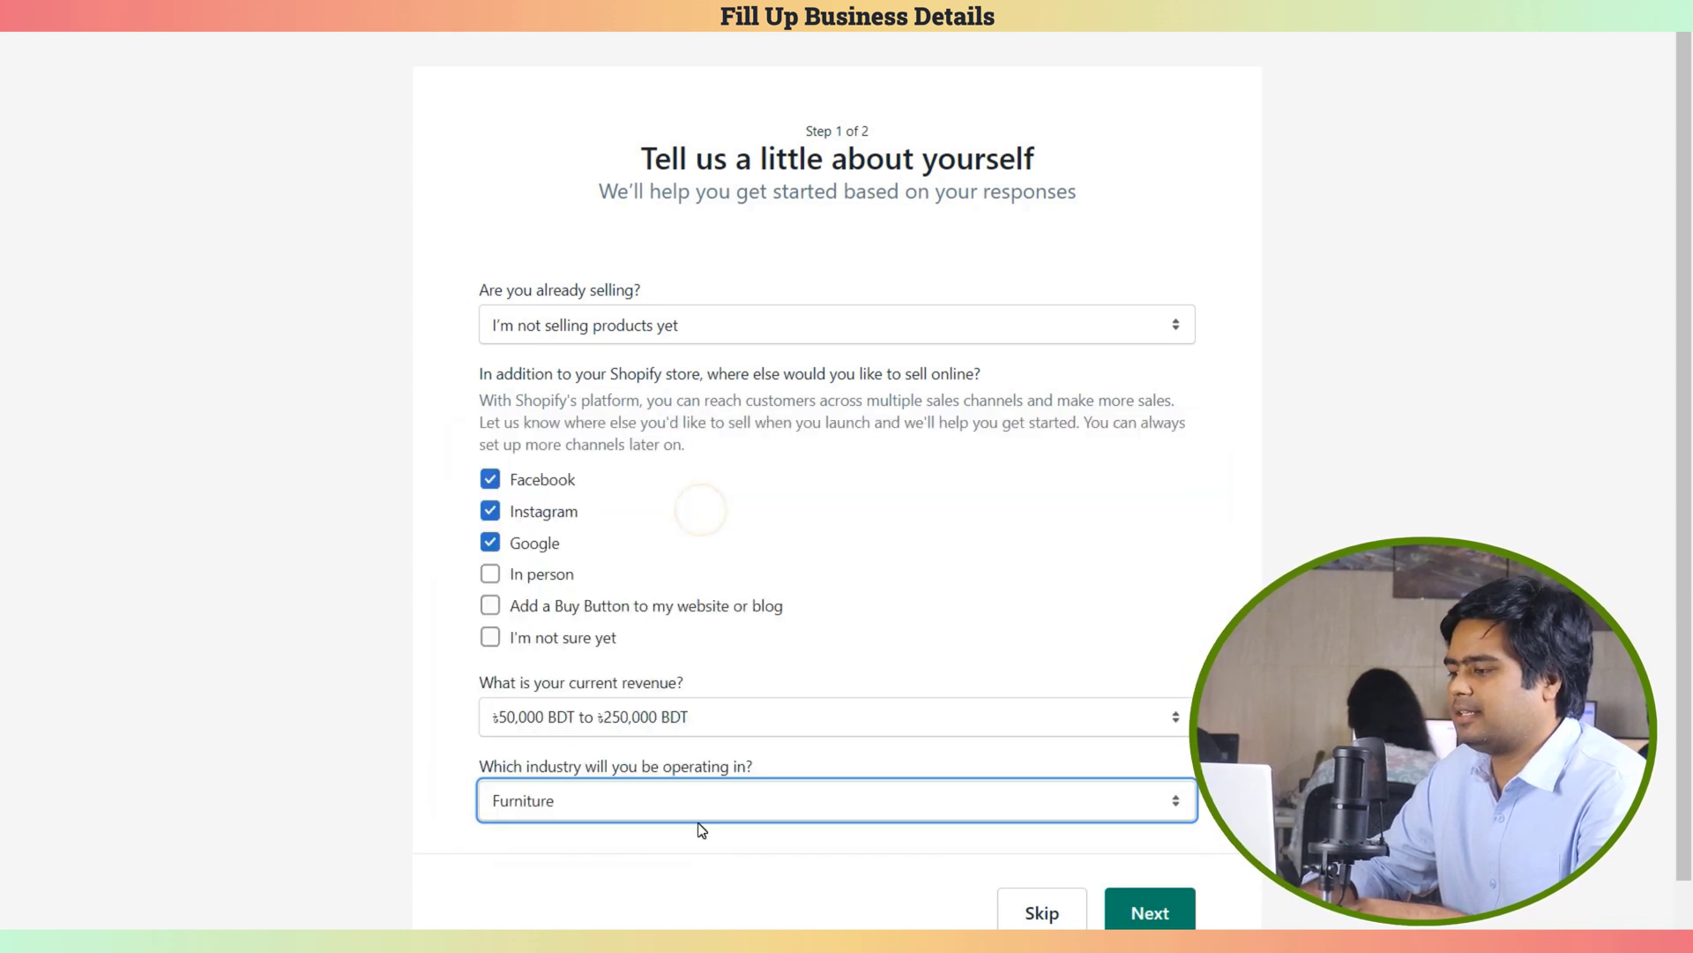
On the business address step, set the country to United States
click(1151, 913)
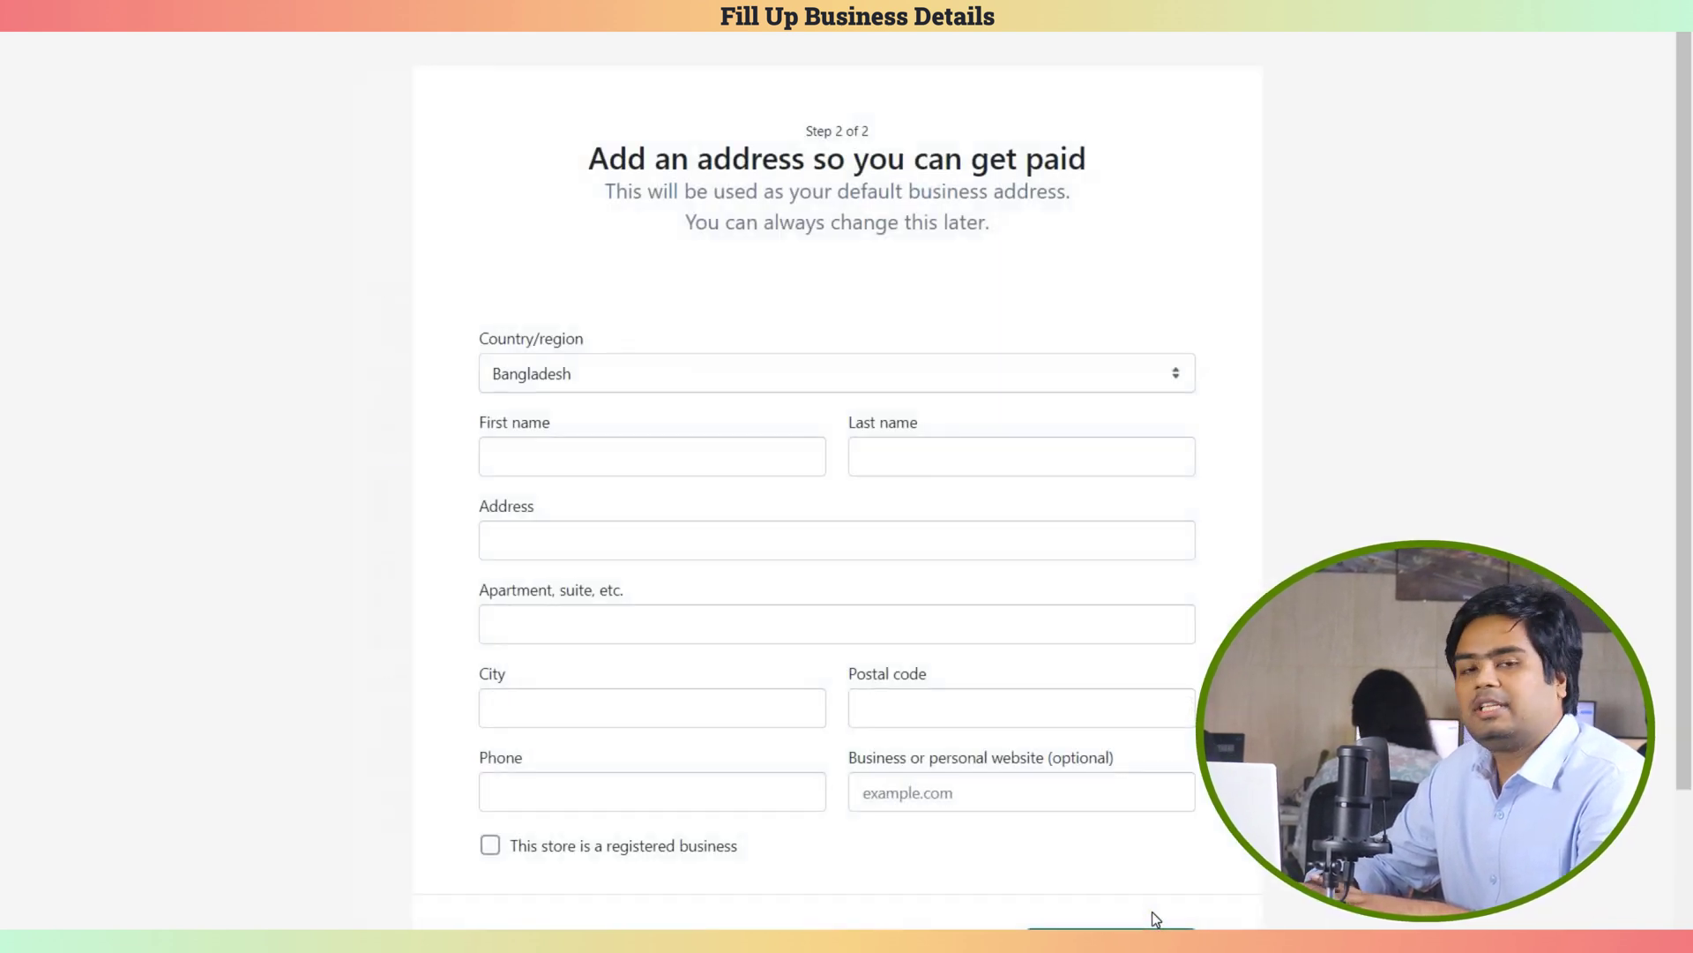
click(1178, 373)
click(1176, 372)
click(1176, 371)
scroll(621, 637, down, 20)
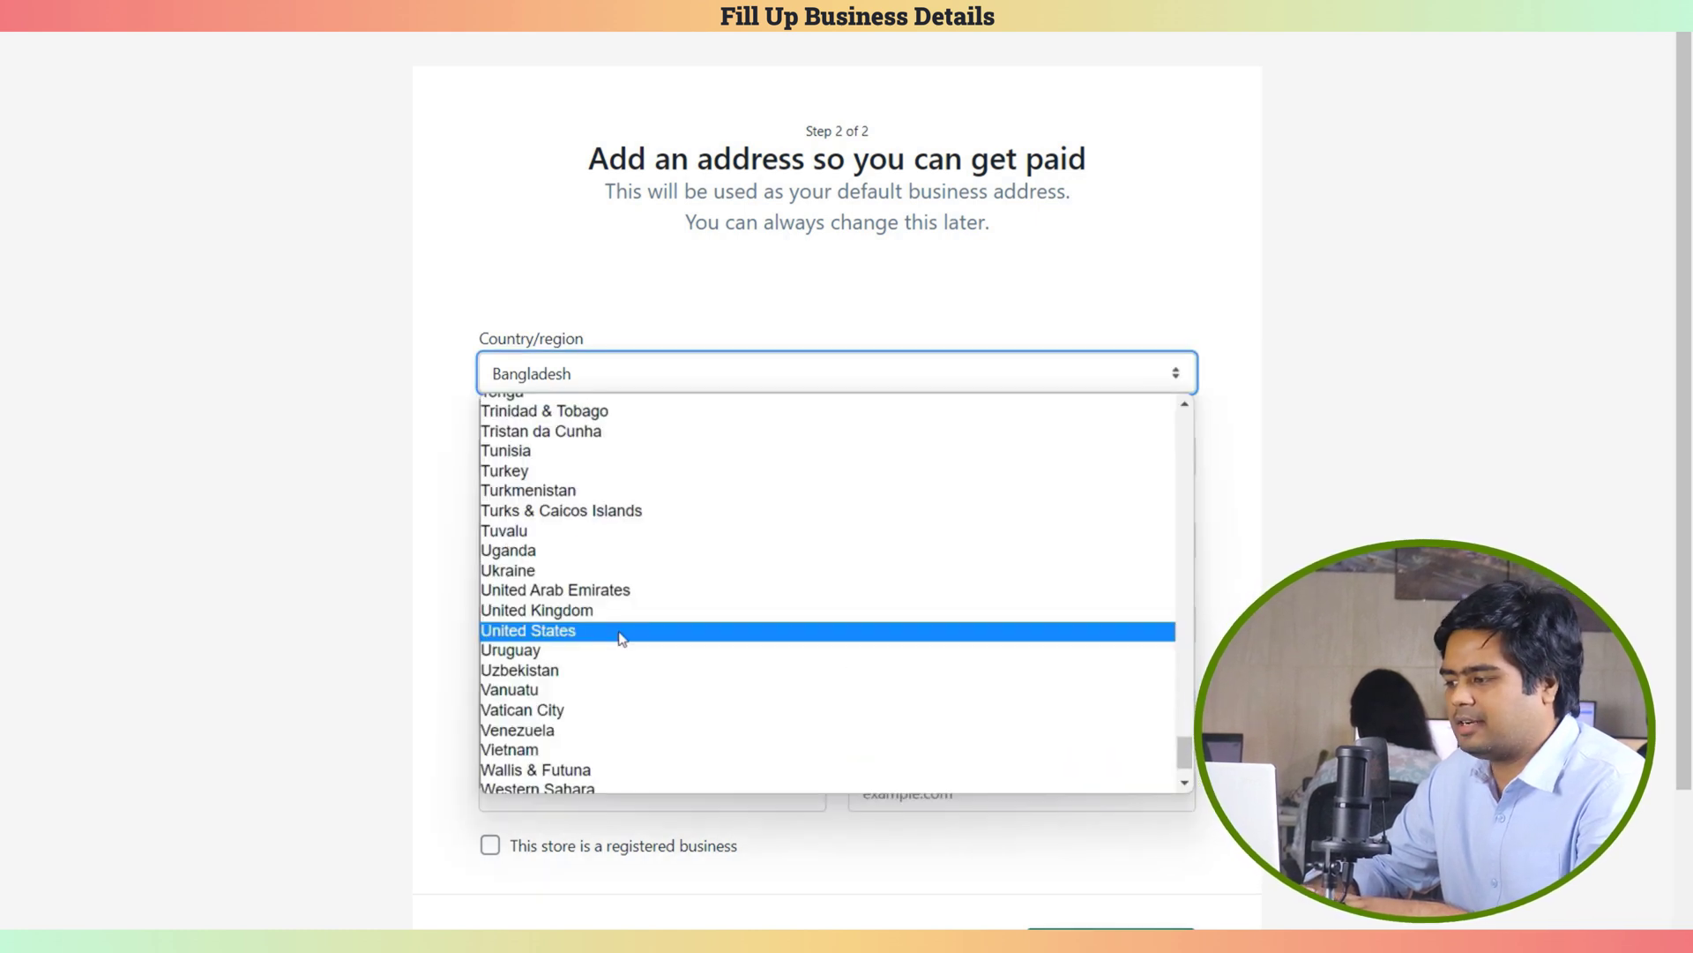
click(618, 632)
Enter the owner's first and last name and autofill the saved street address
click(725, 386)
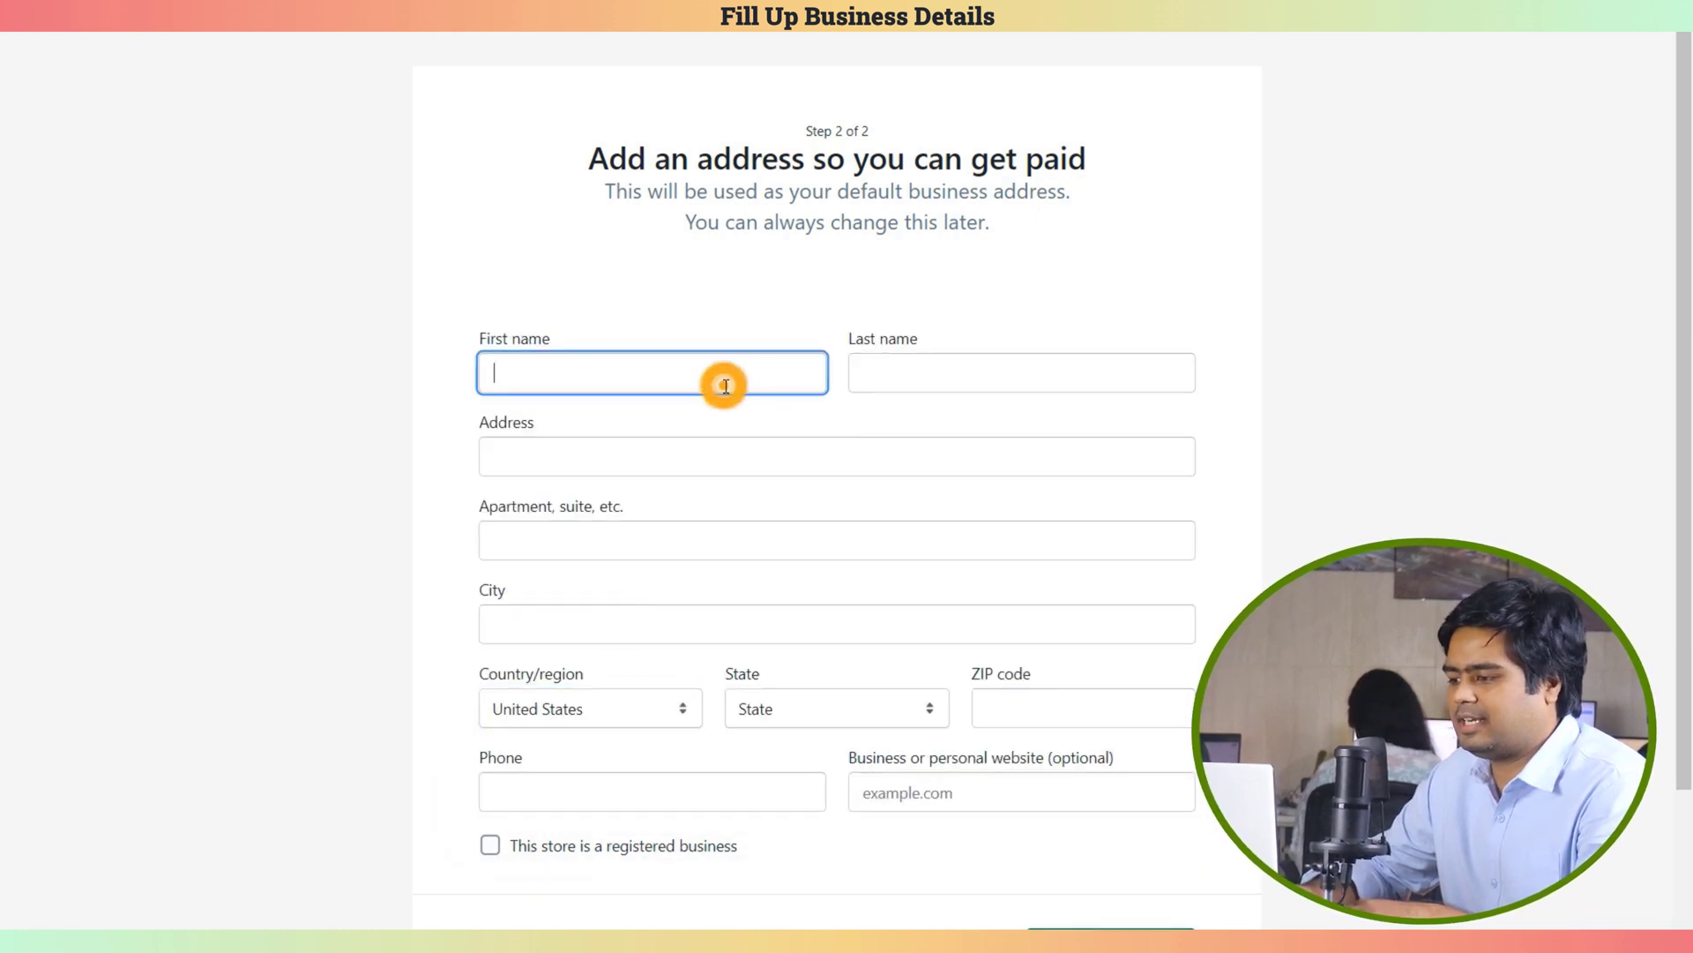
text(Ecomclips)
key(Tab)
text(ECC)
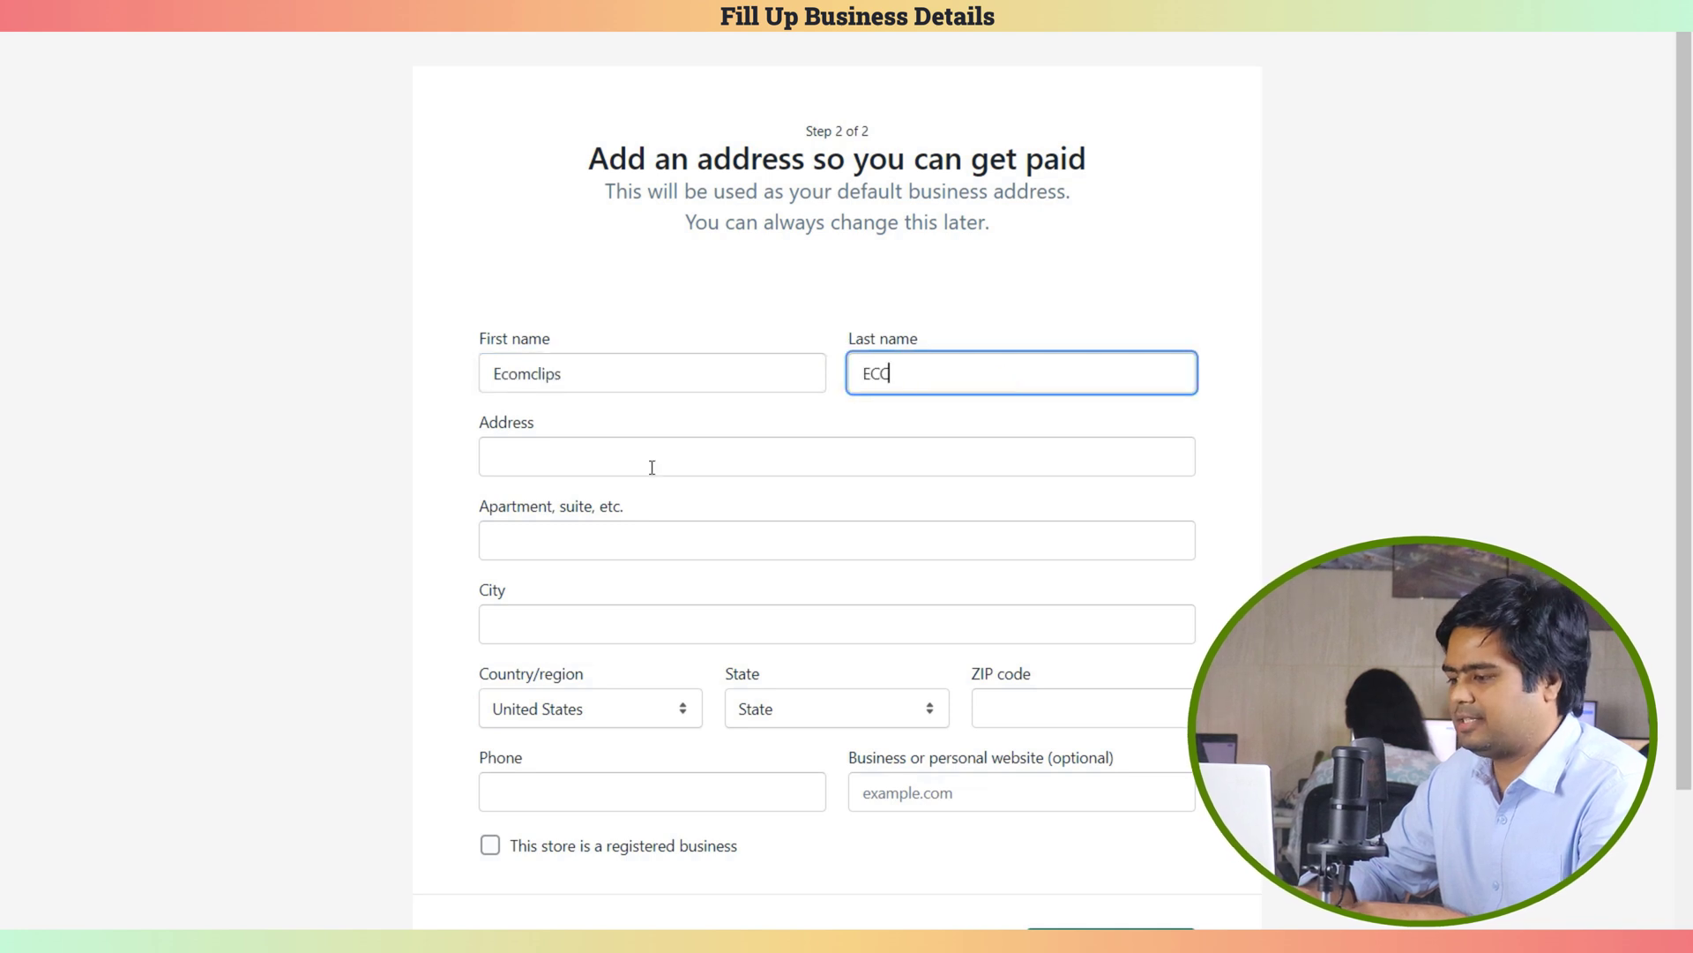
click(643, 458)
key(Down)
key(Return)
key(Tab)
click(1235, 563)
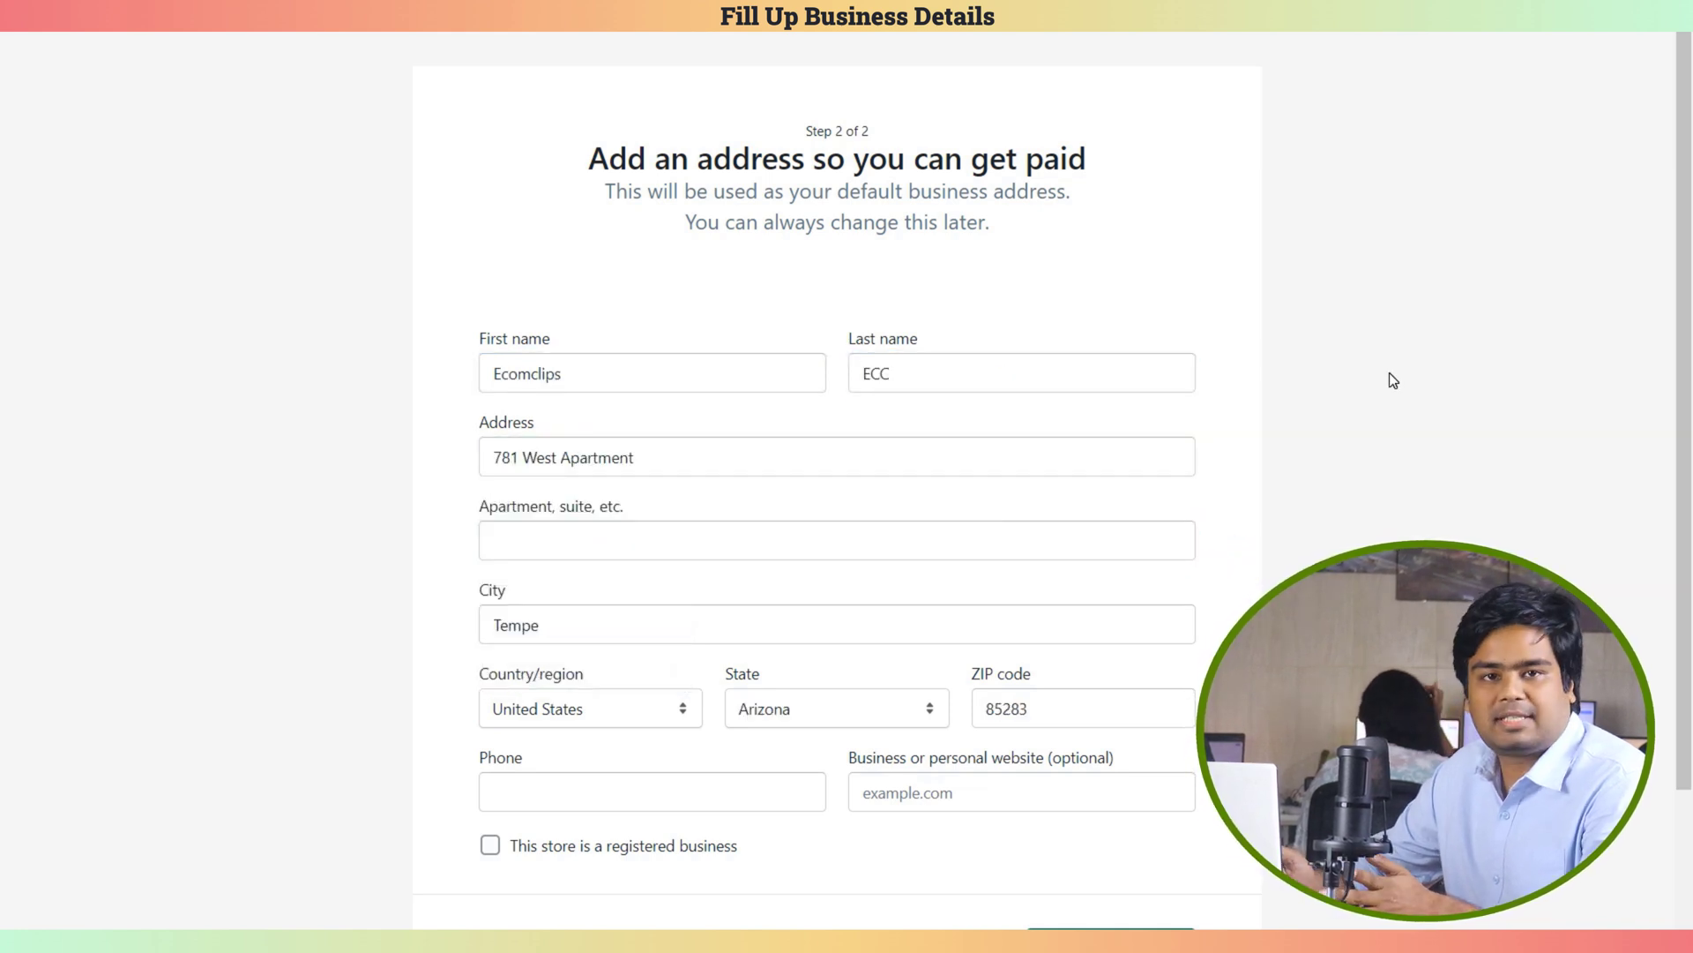
Add the phone number and finish setup to enter the store's dashboard
scroll(1629, 377, down, 1)
click(653, 685)
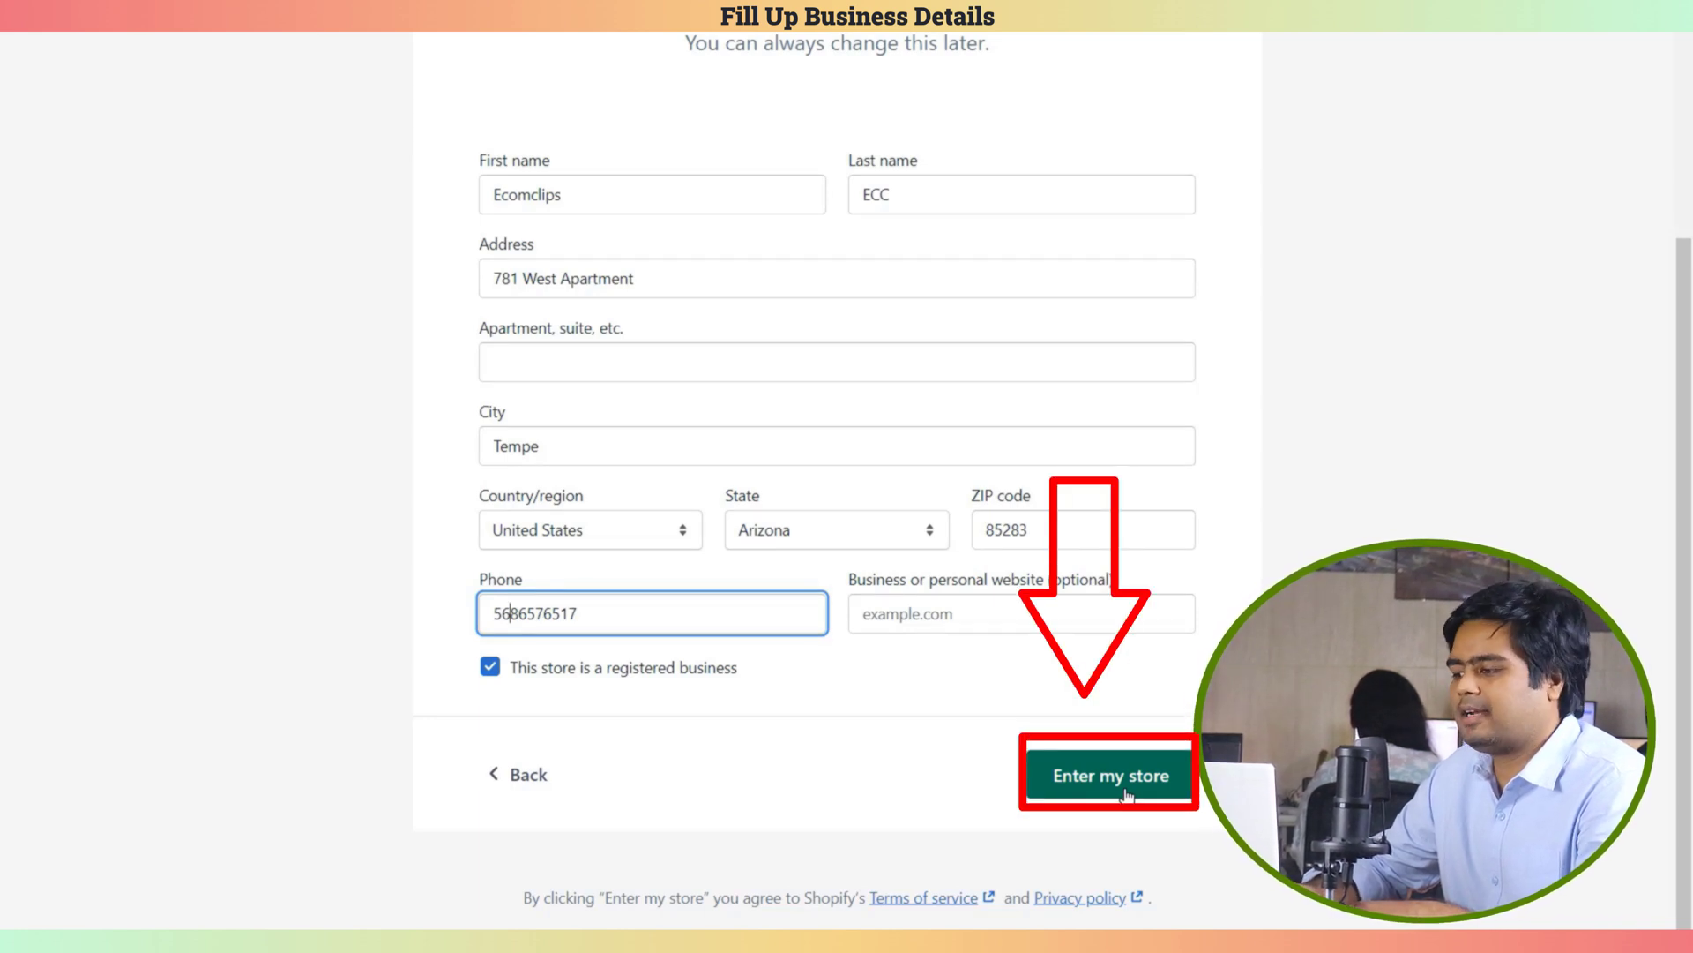
click(1127, 793)
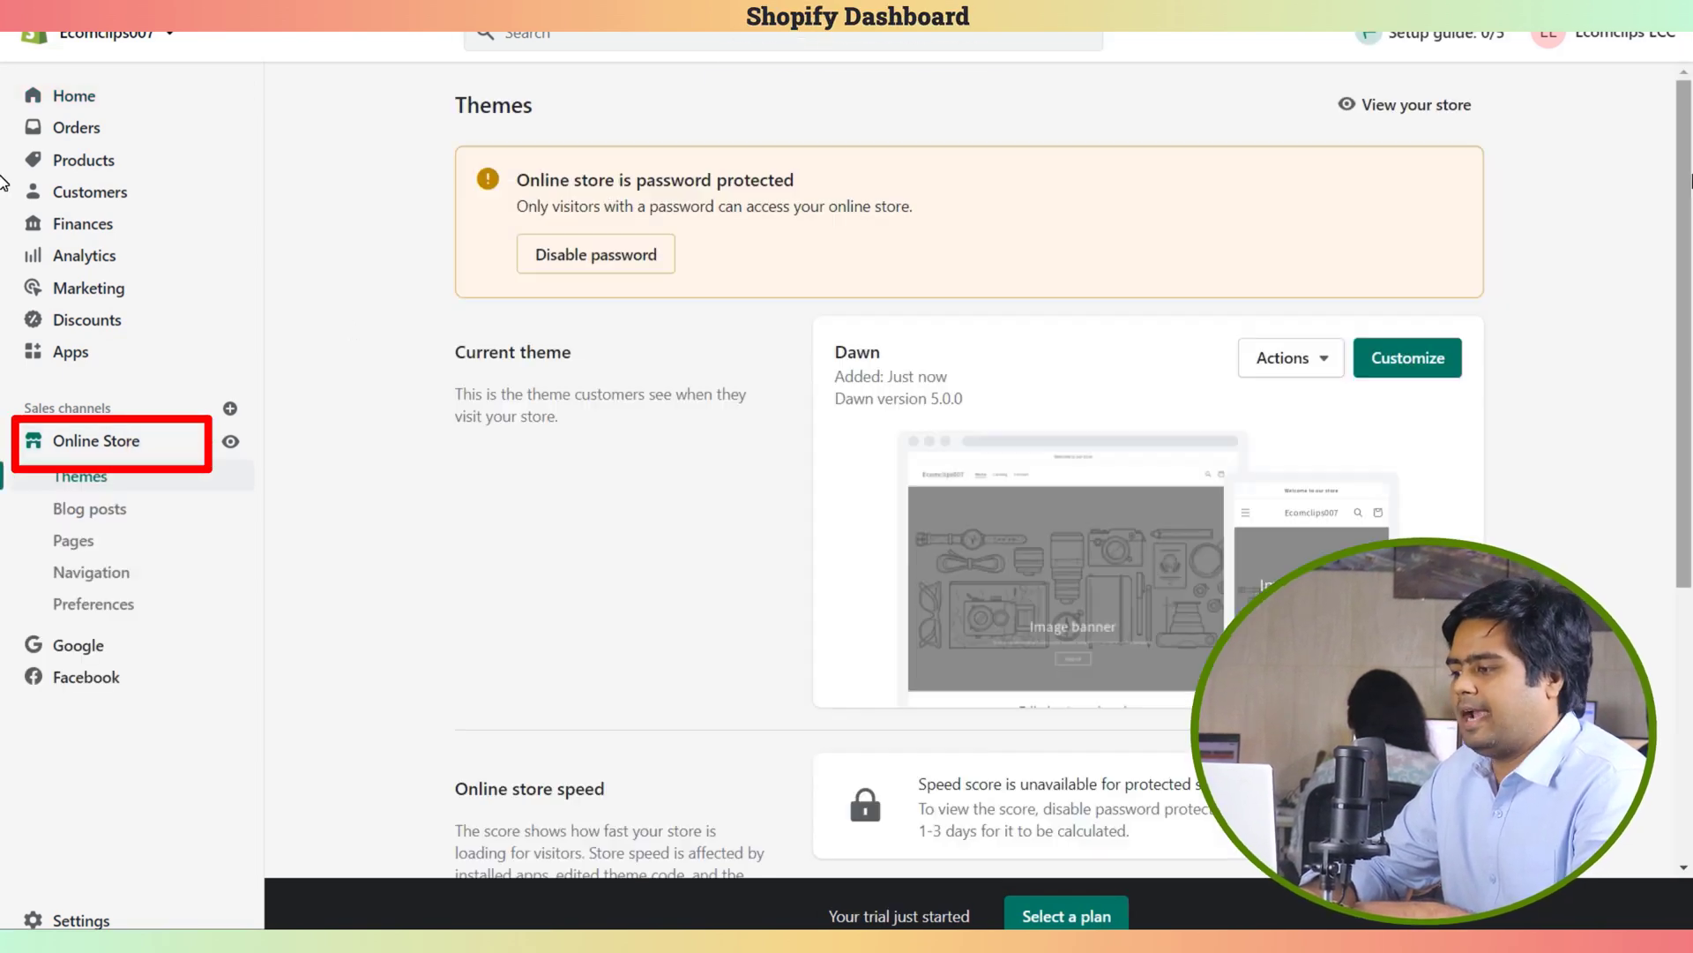
Scroll the Themes page past the current Dawn 5.0.0 theme down to the theme library
scroll(1683, 353, down, 5)
scroll(1683, 282, up, 3)
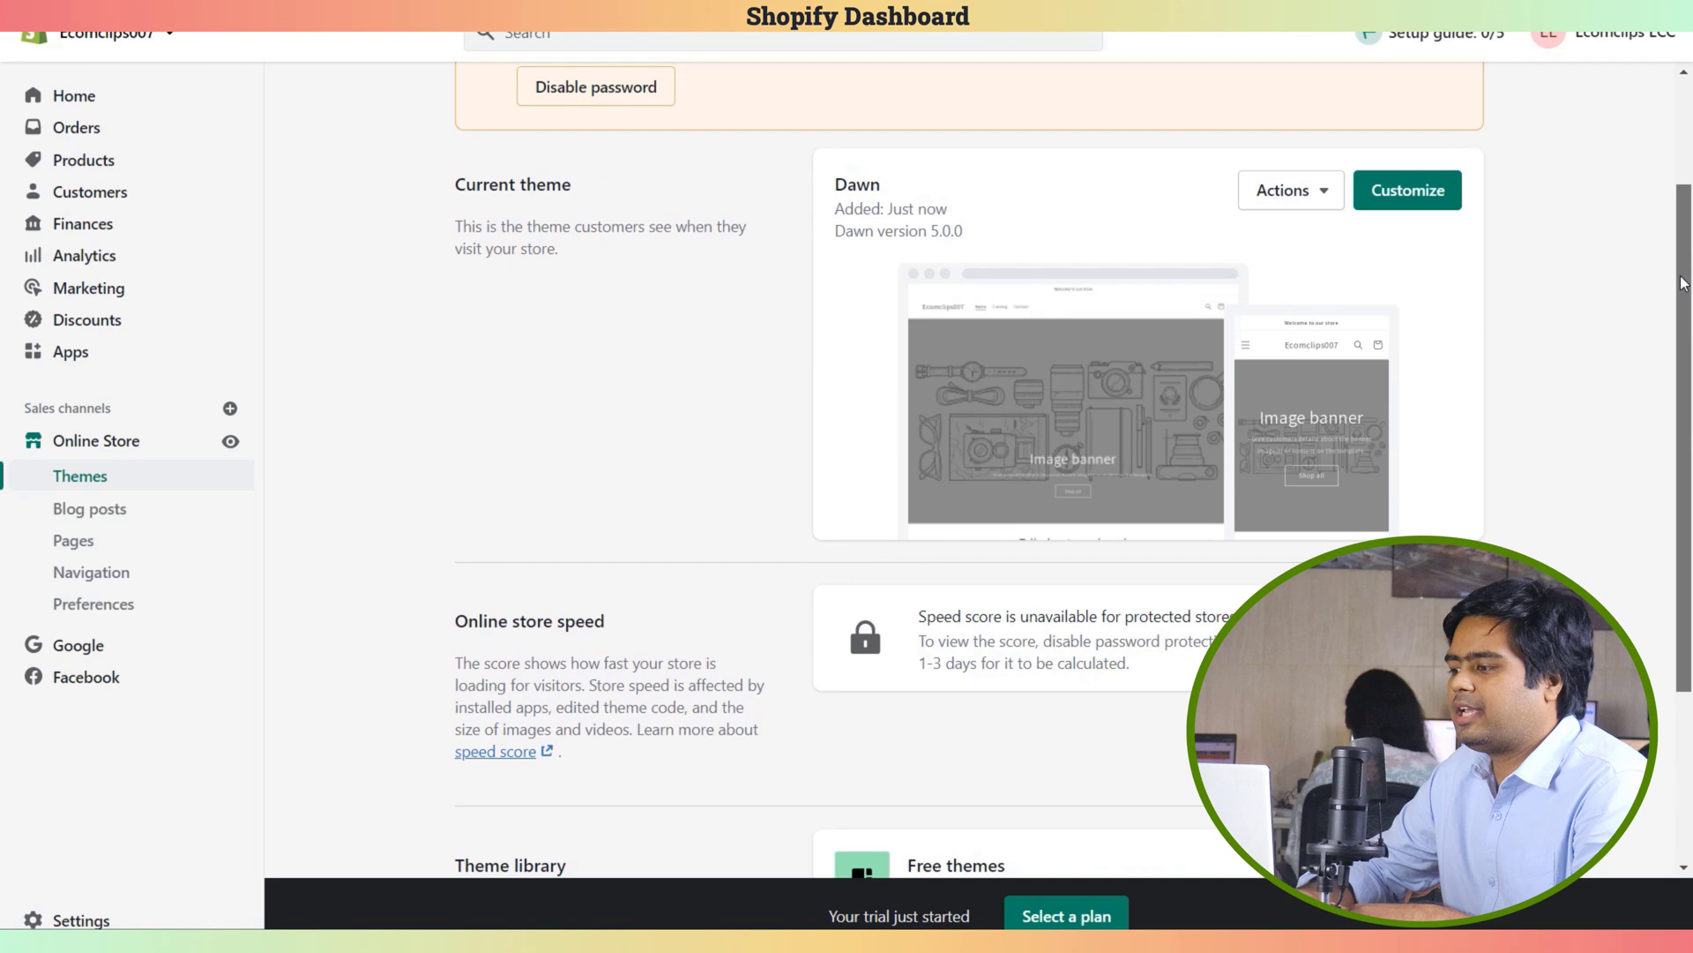
drag(1683, 282, 1683, 159)
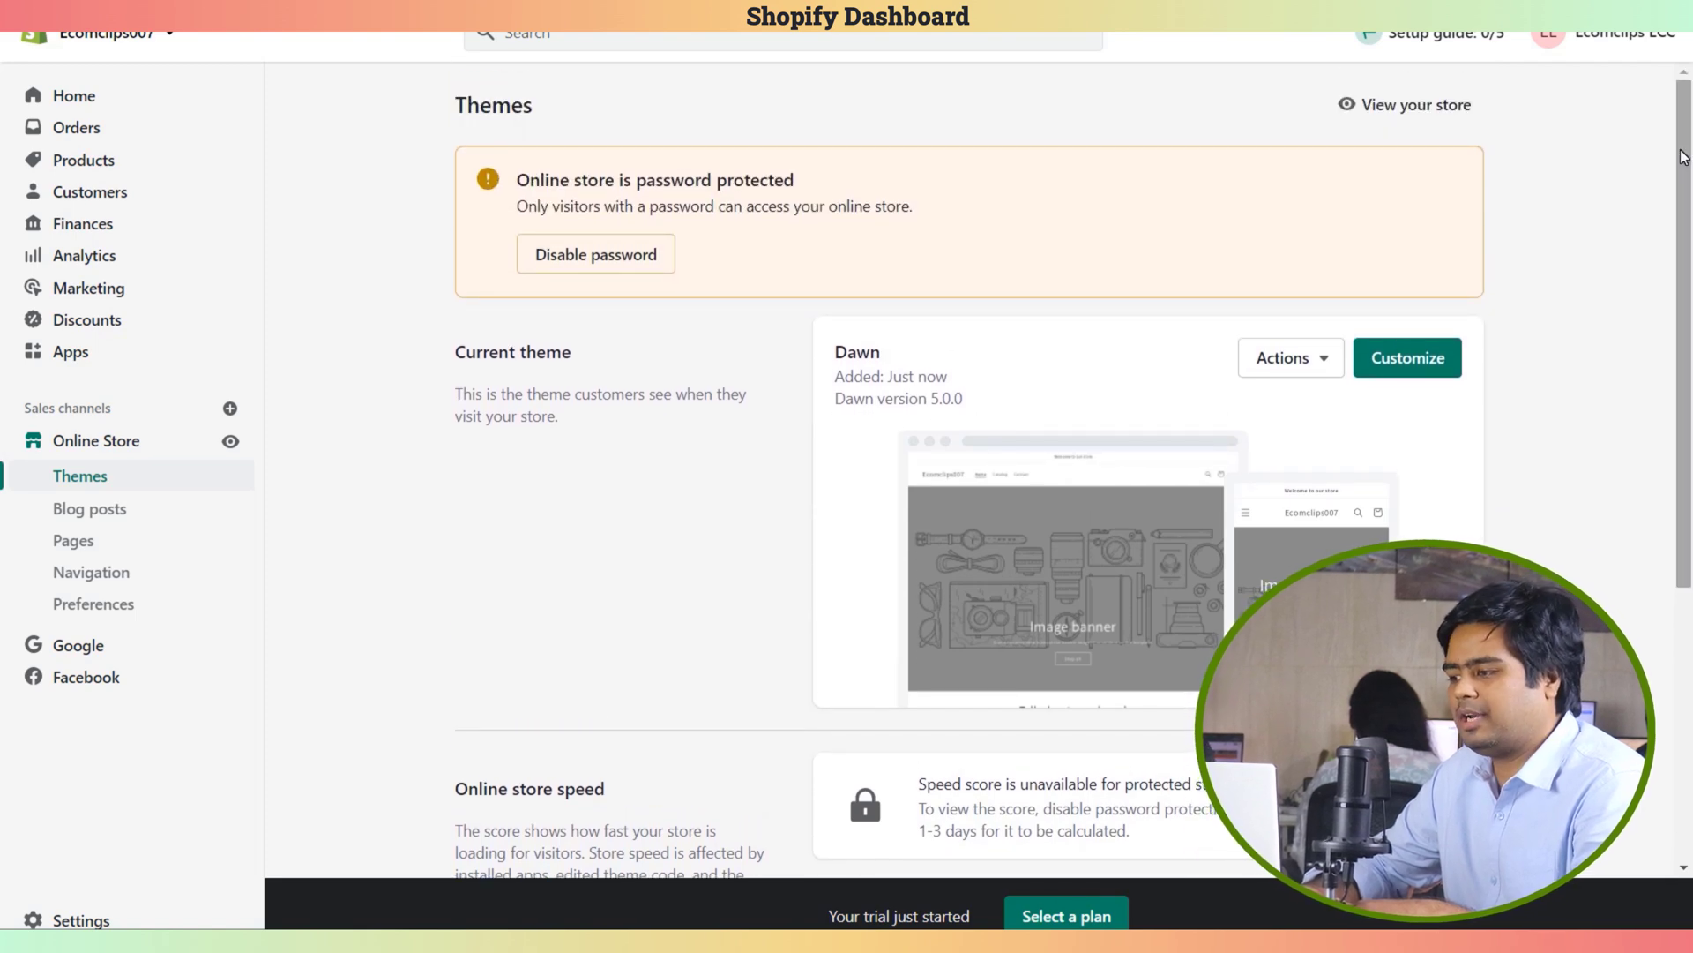
click(1683, 157)
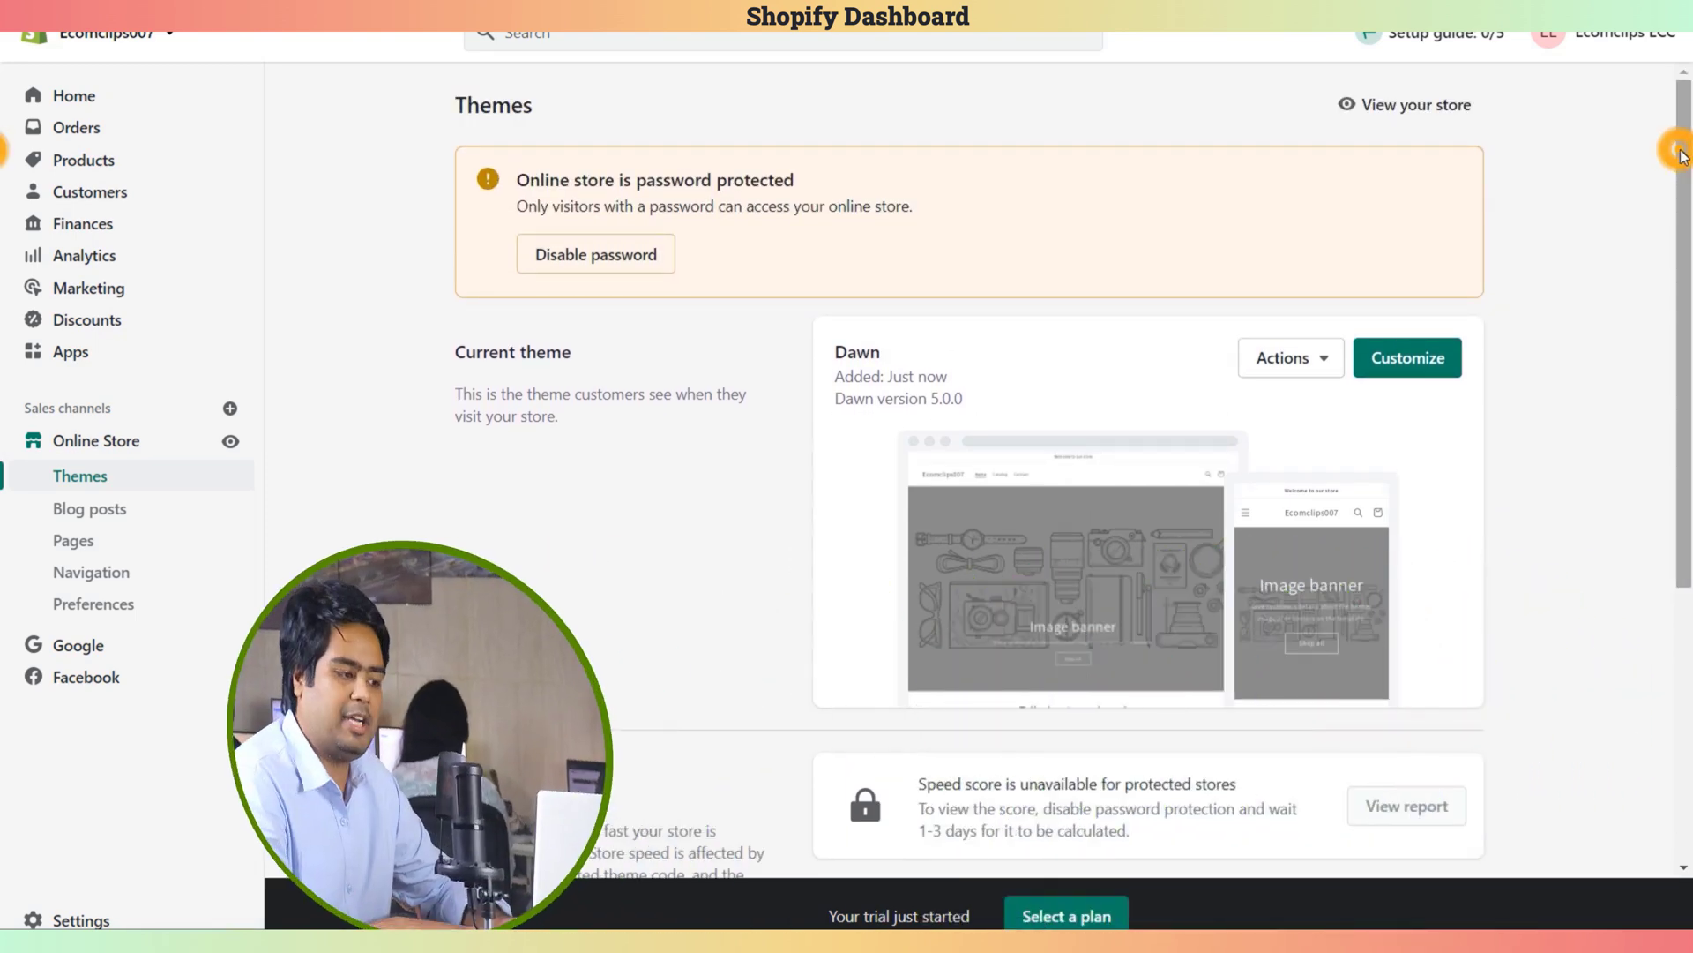
scroll(1392, 614, down, 5)
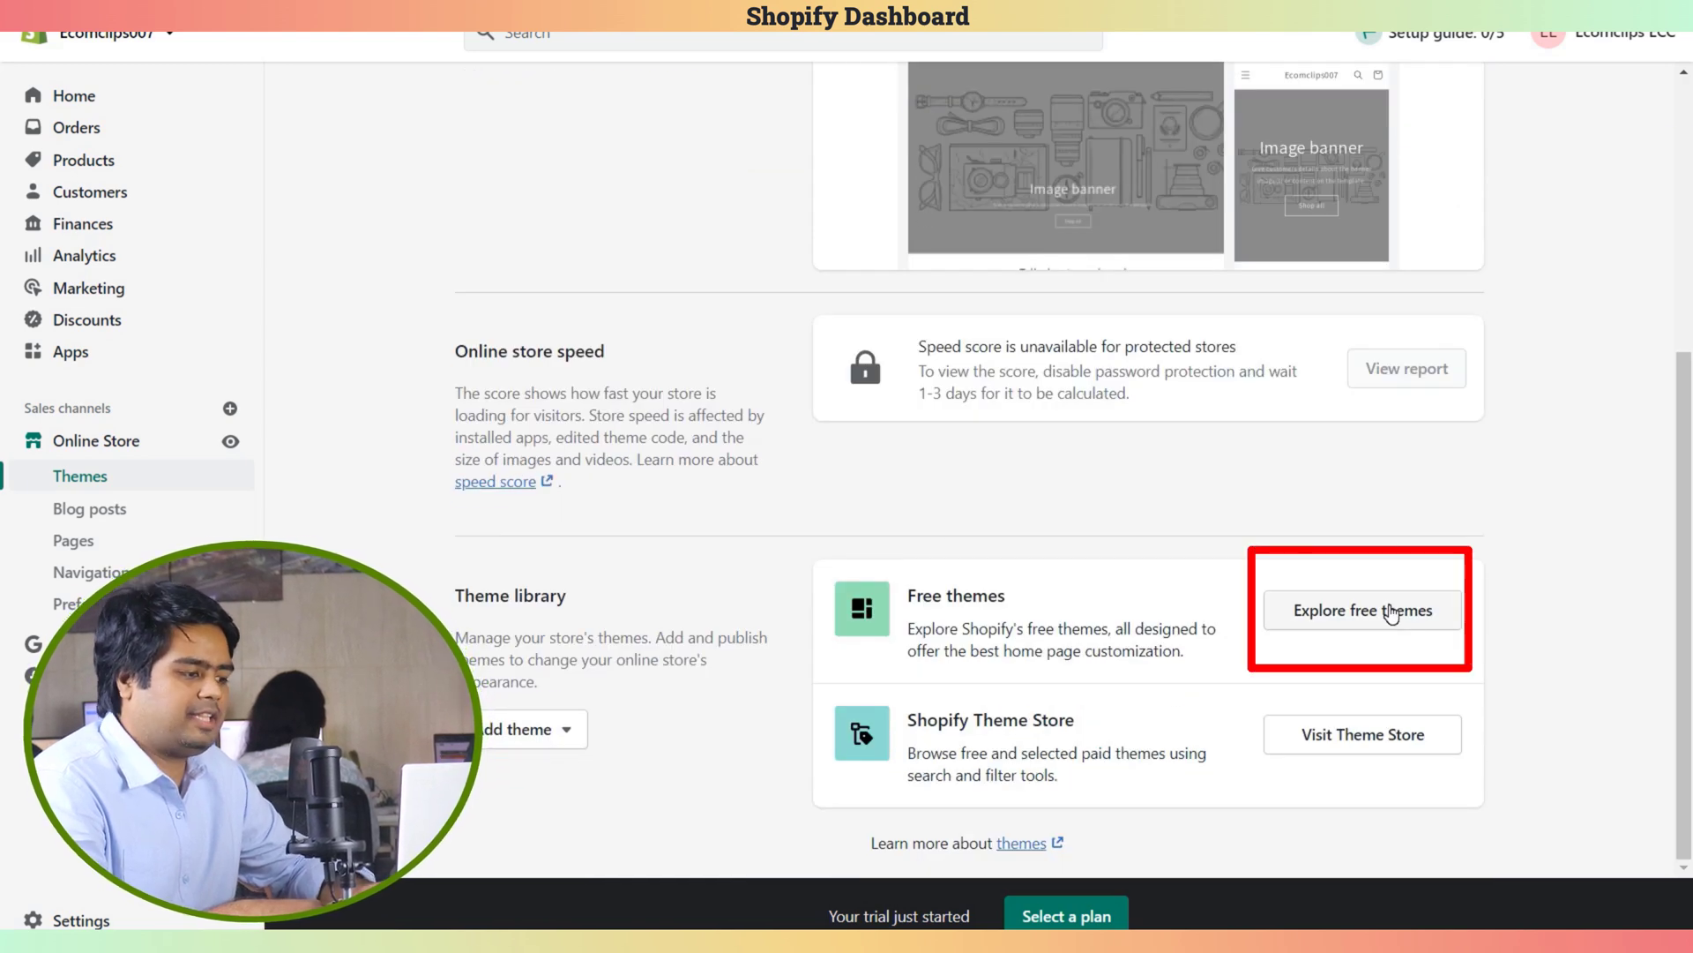
click(1390, 611)
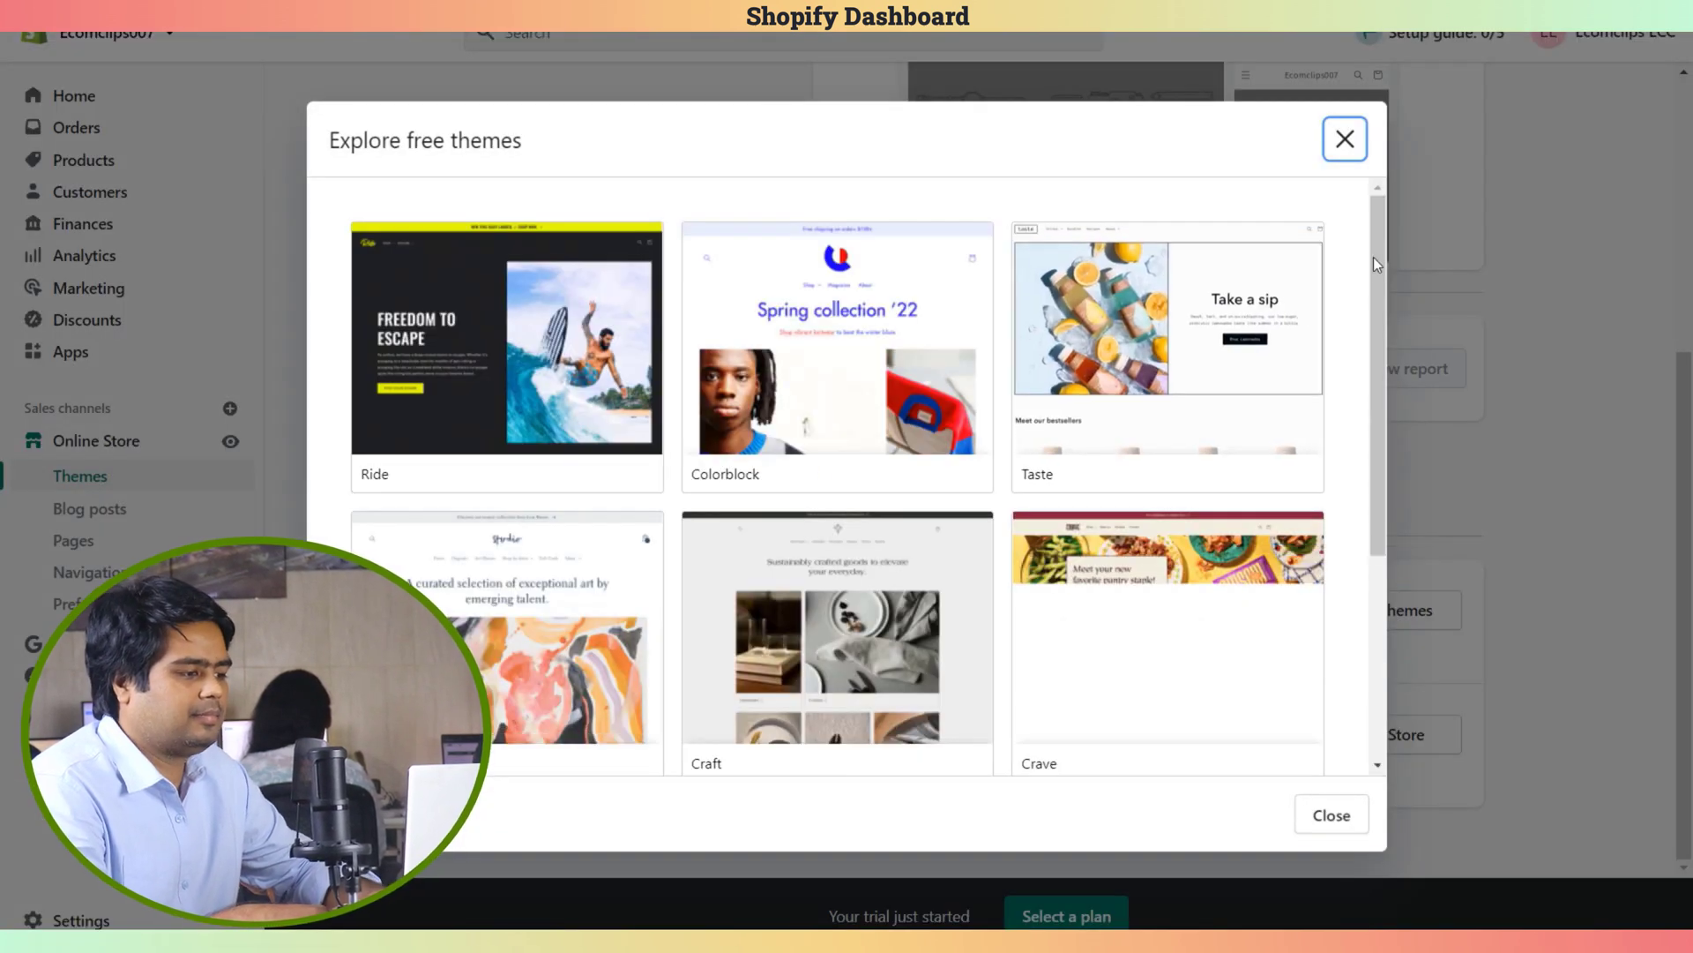
drag(1377, 252, 1373, 226)
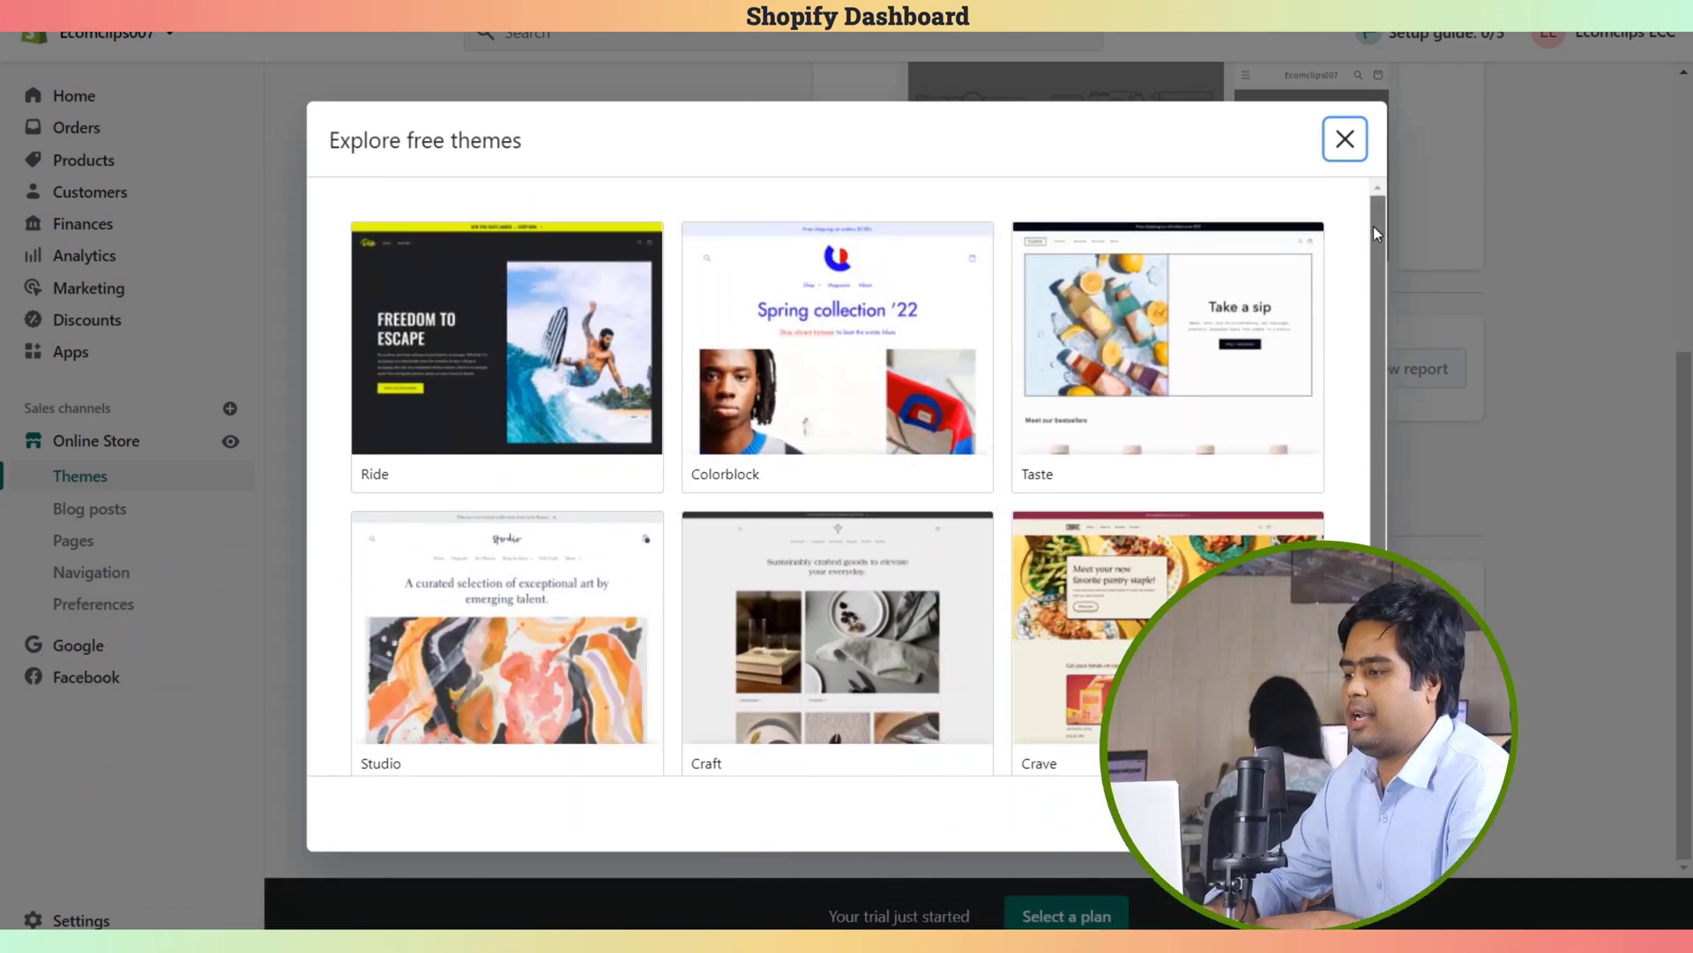
click(1339, 131)
scroll(1685, 491, up, 2)
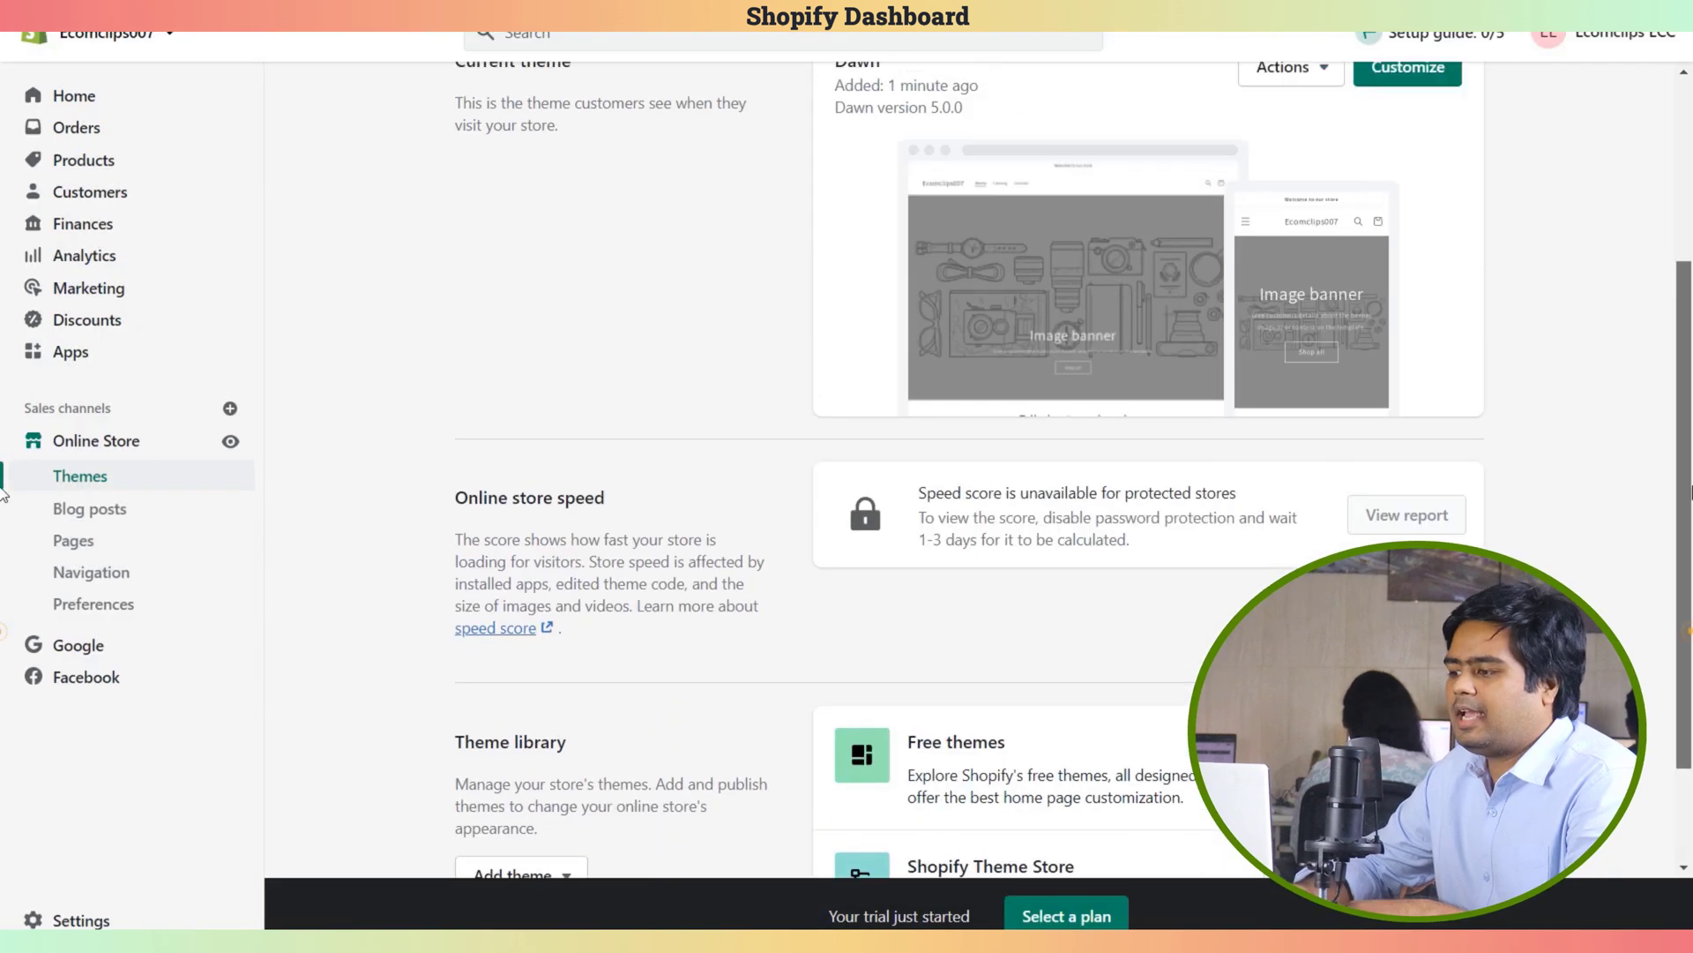
scroll(1685, 491, up, 2)
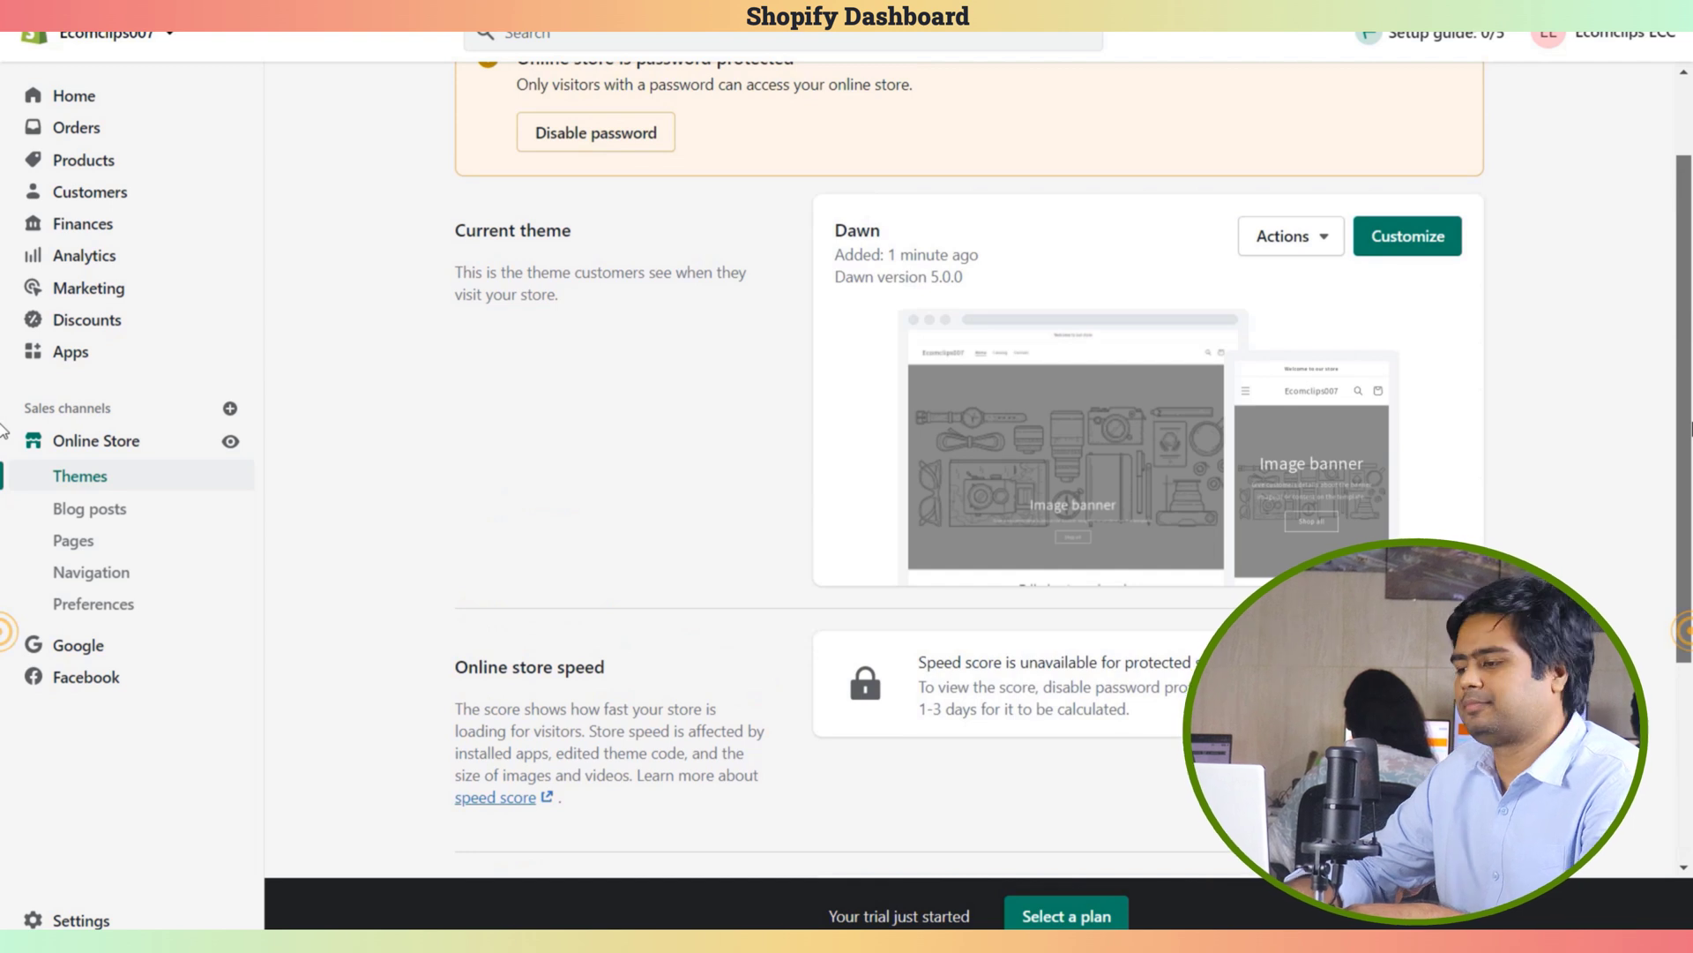
scroll(5, 430, up, 1)
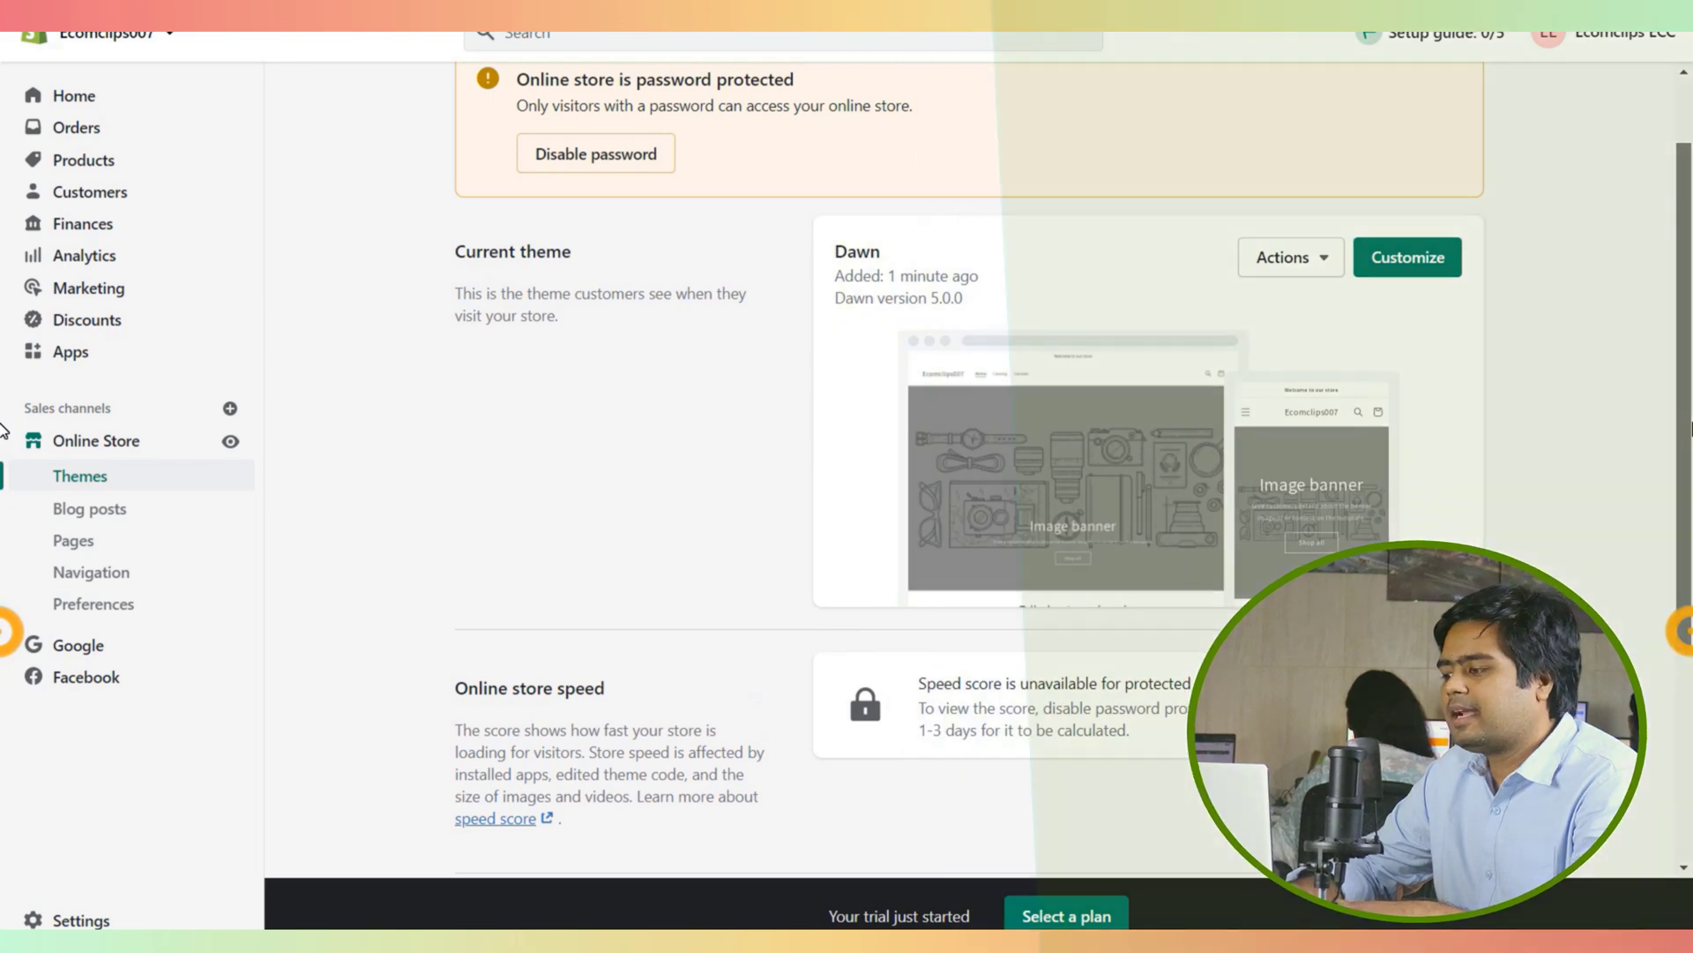
click(1409, 257)
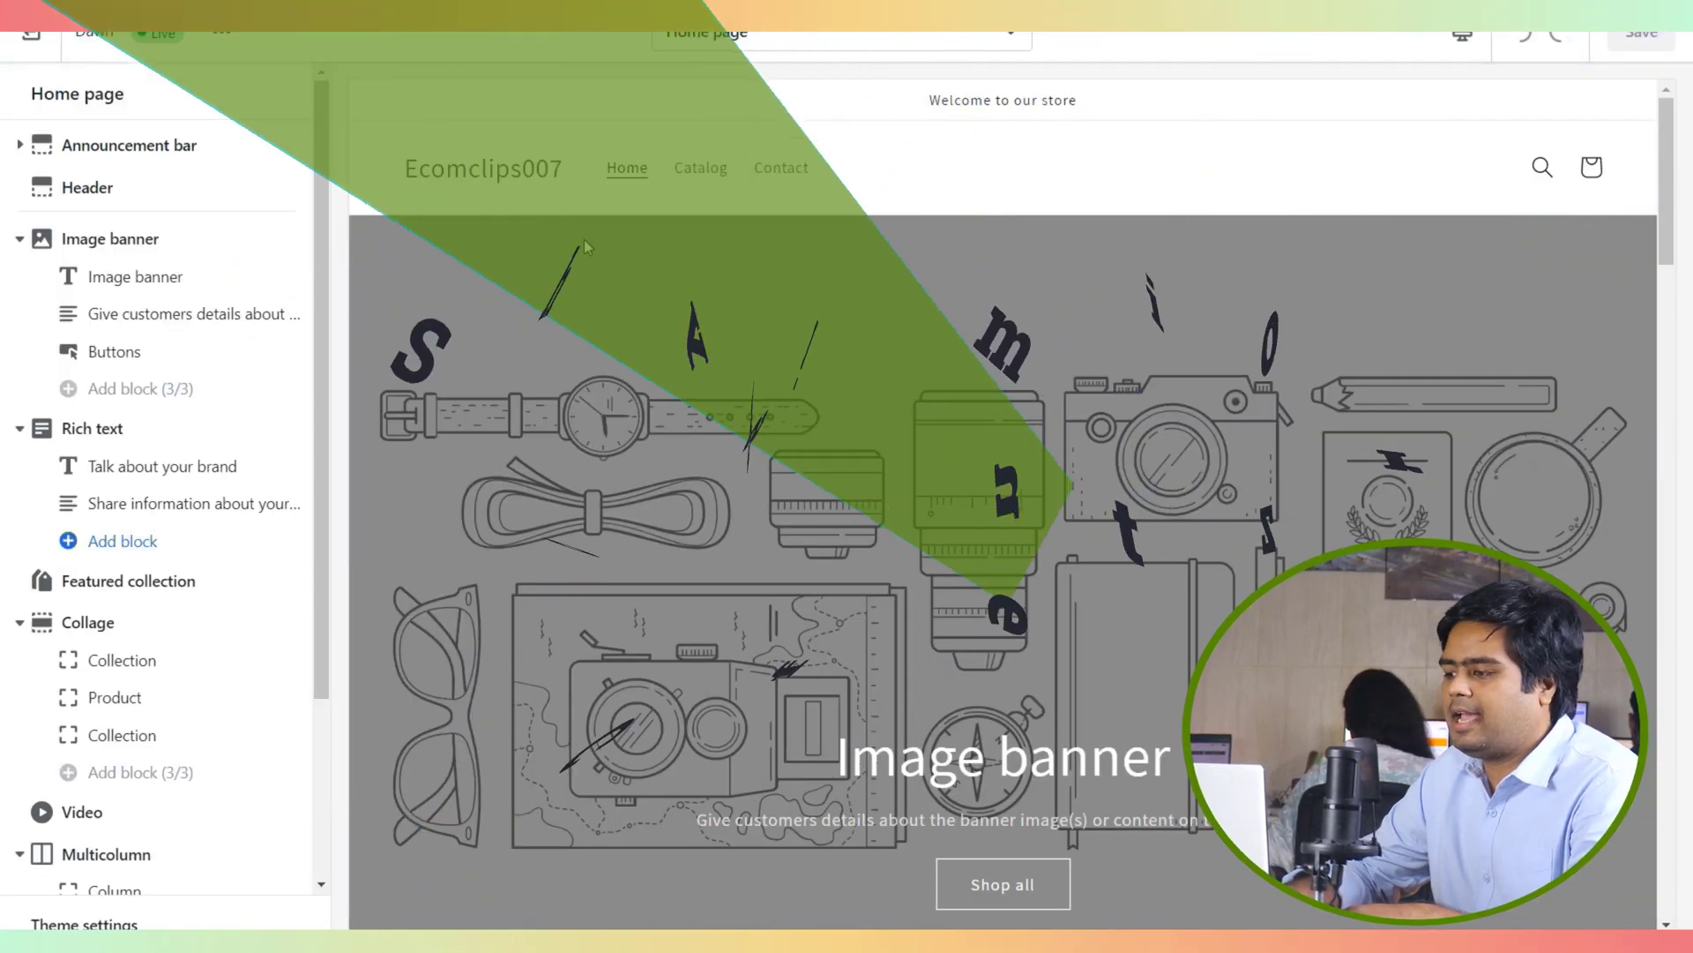
drag(321, 208, 326, 211)
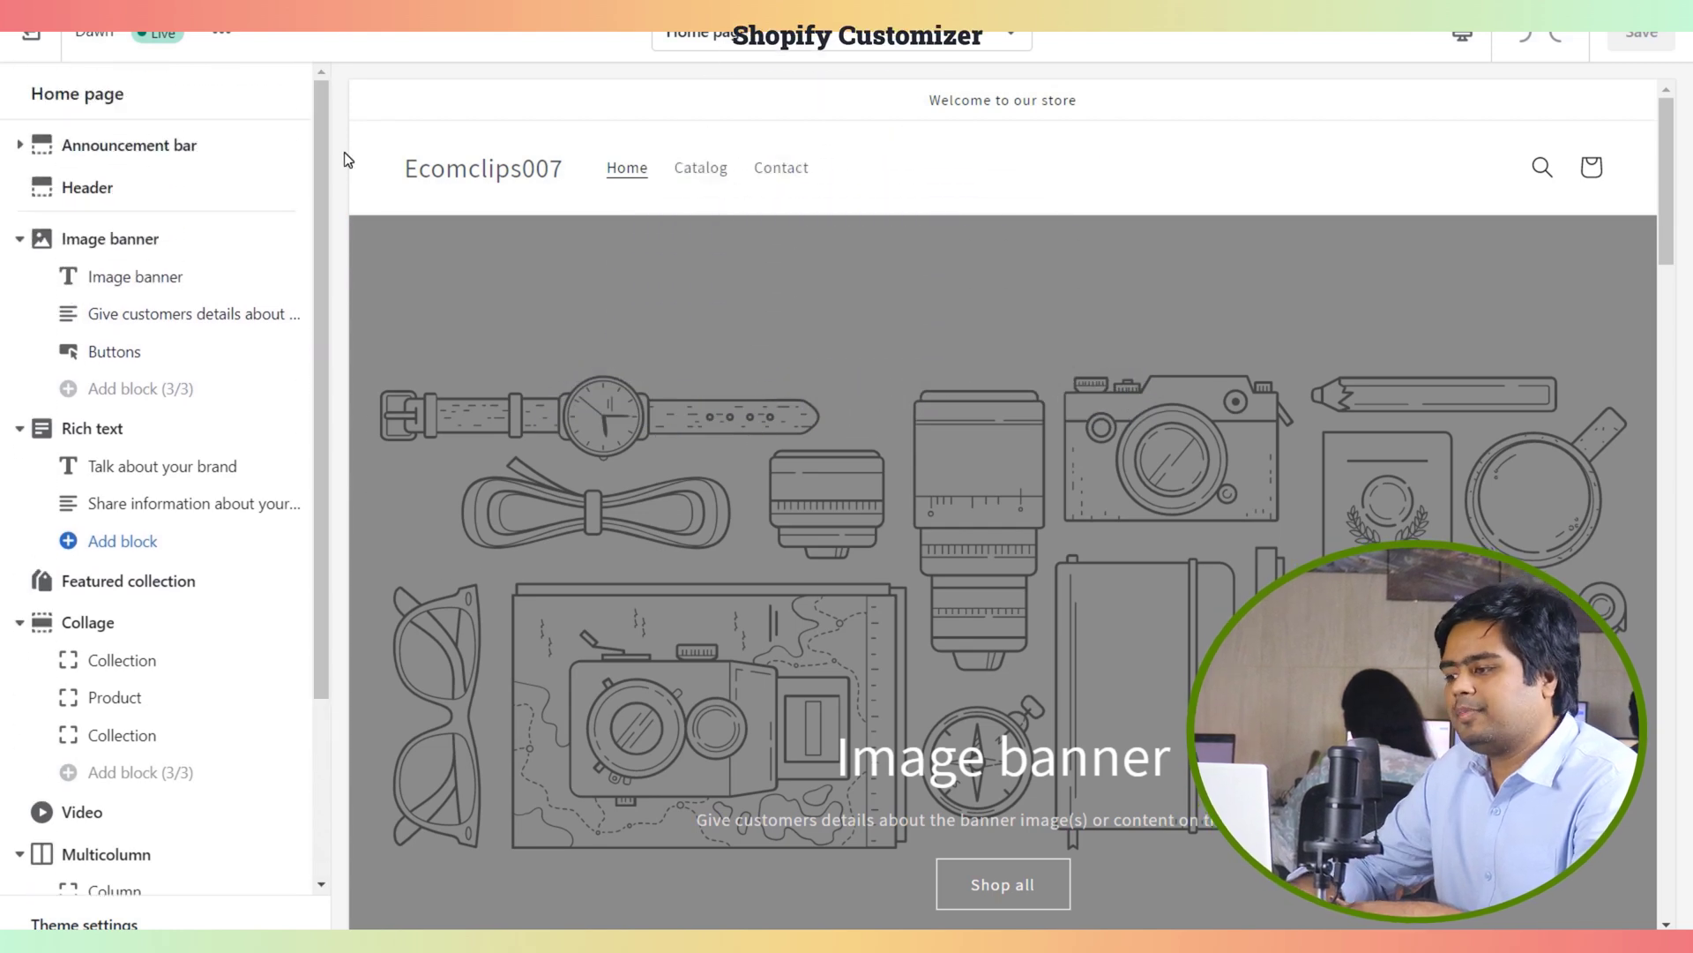
click(163, 279)
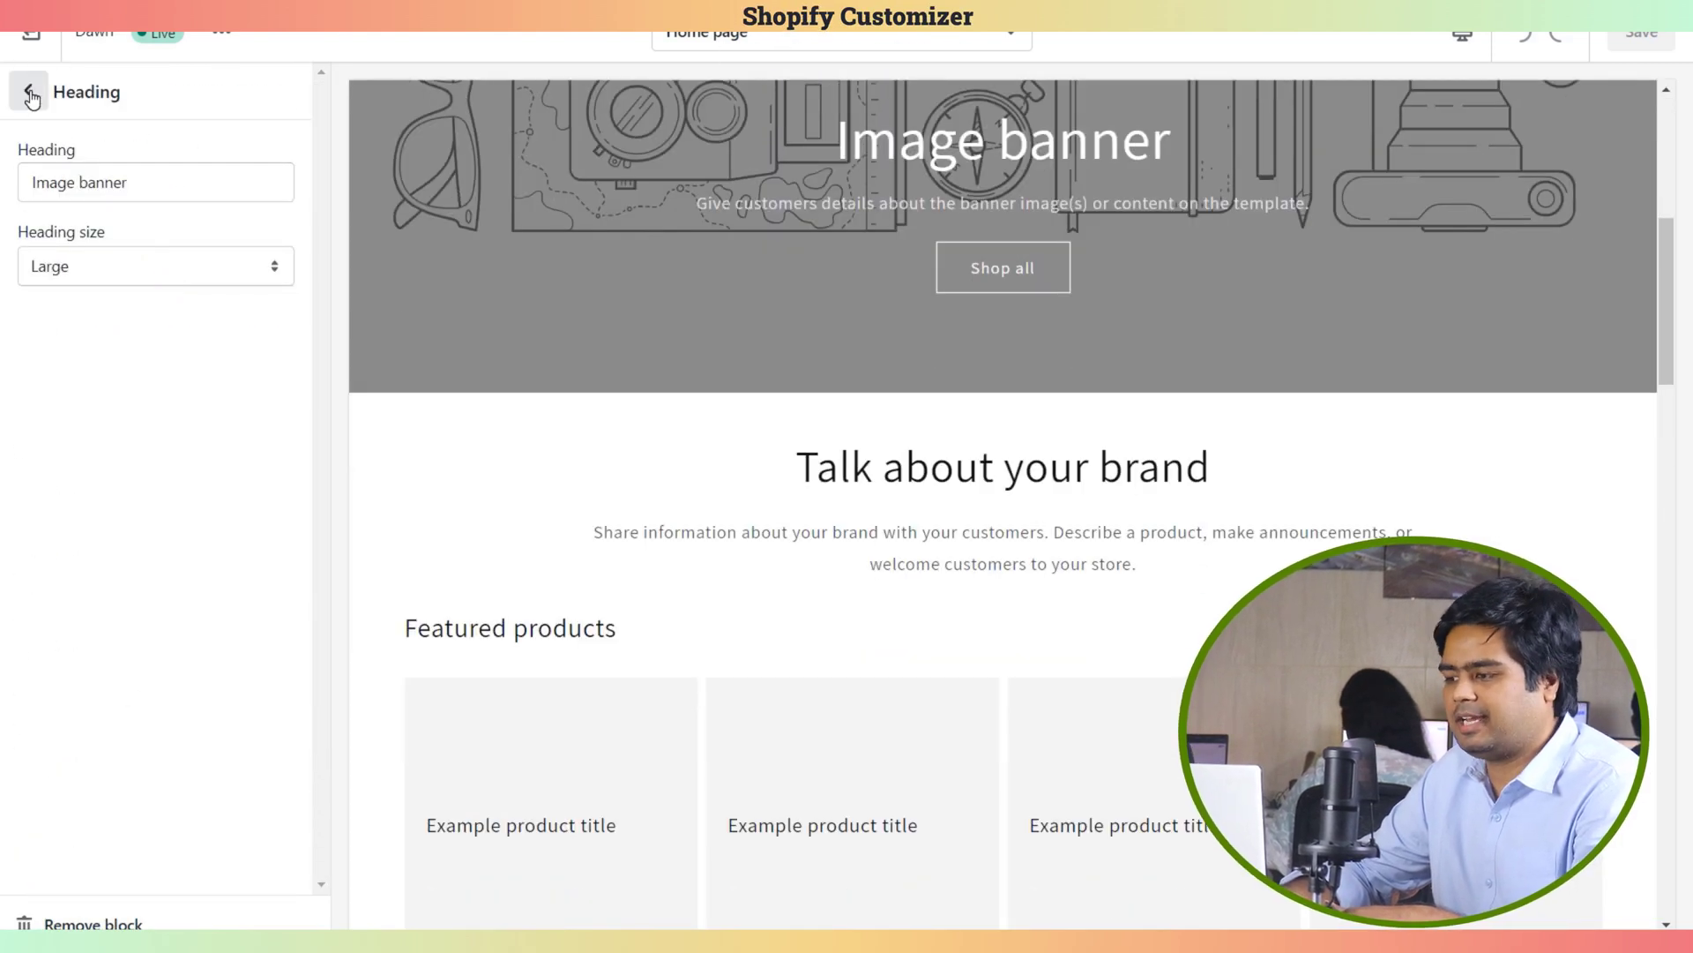
click(29, 93)
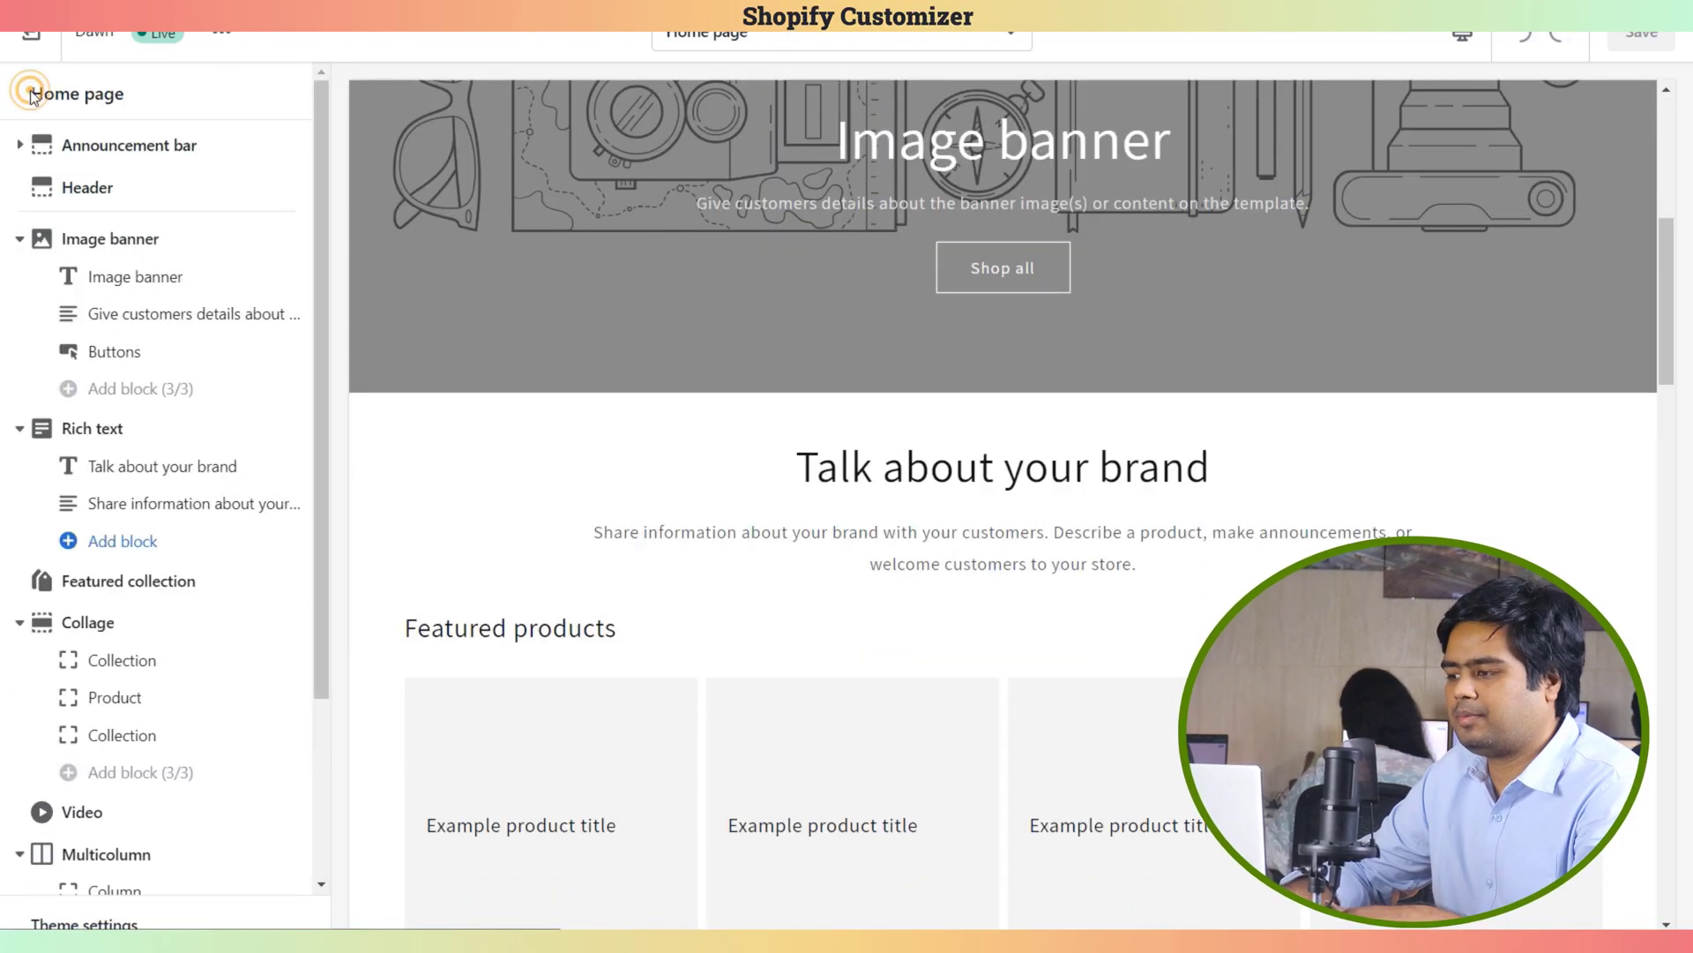
click(168, 316)
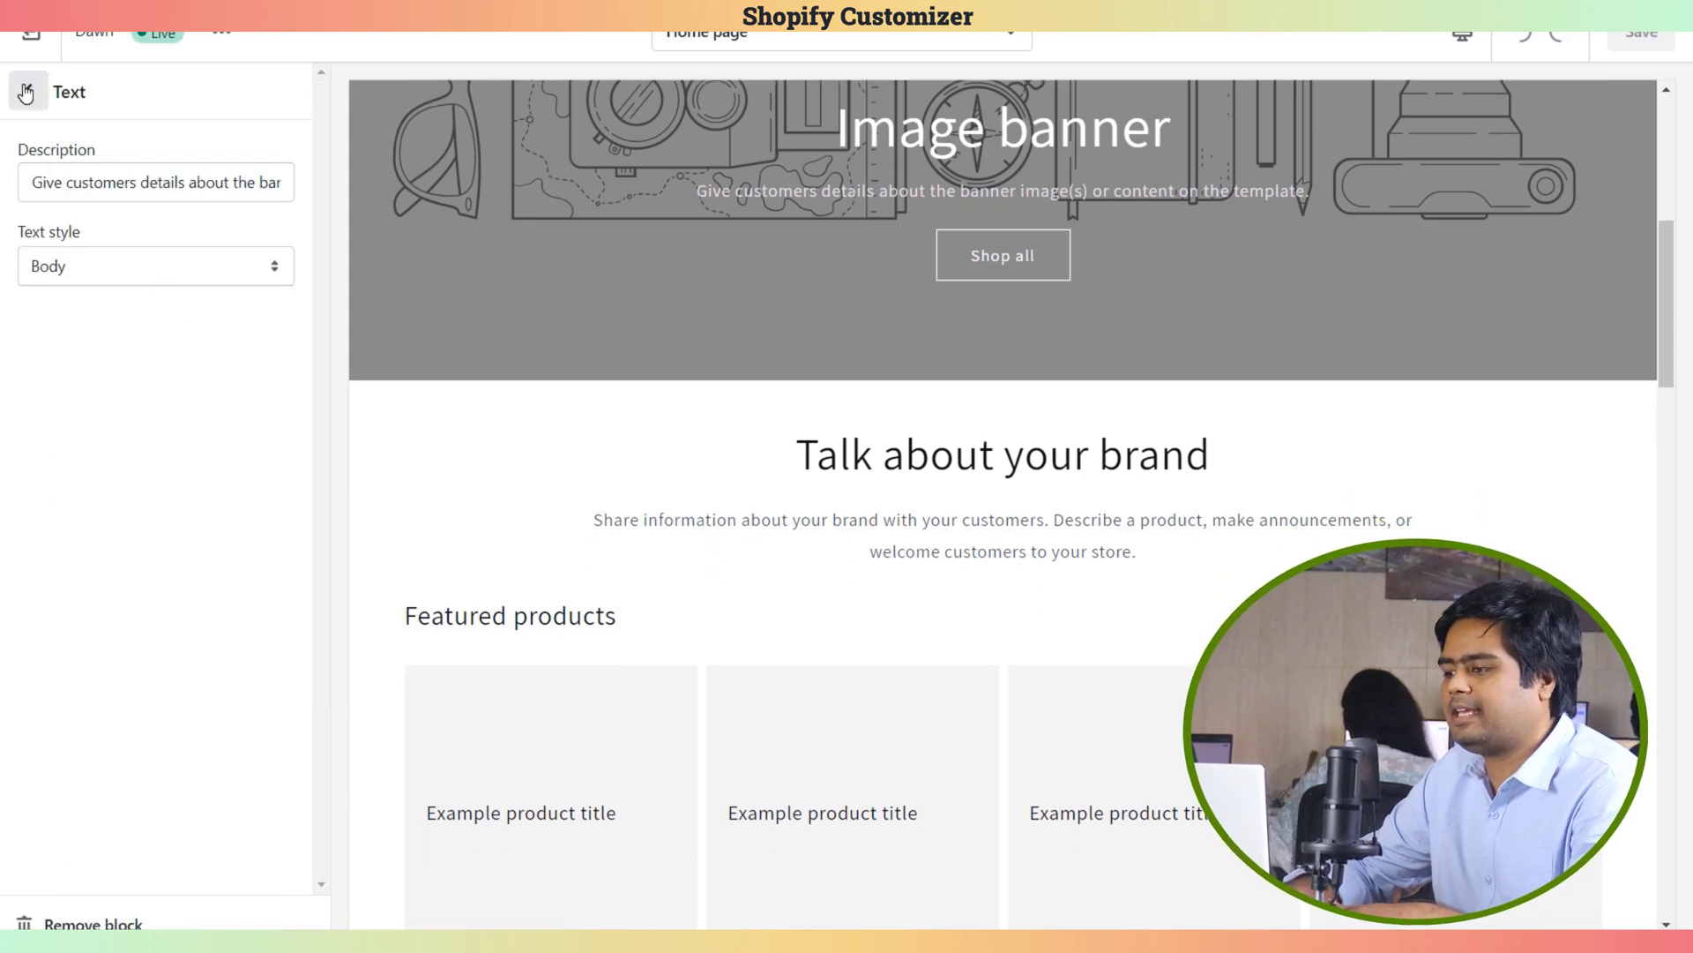
click(26, 93)
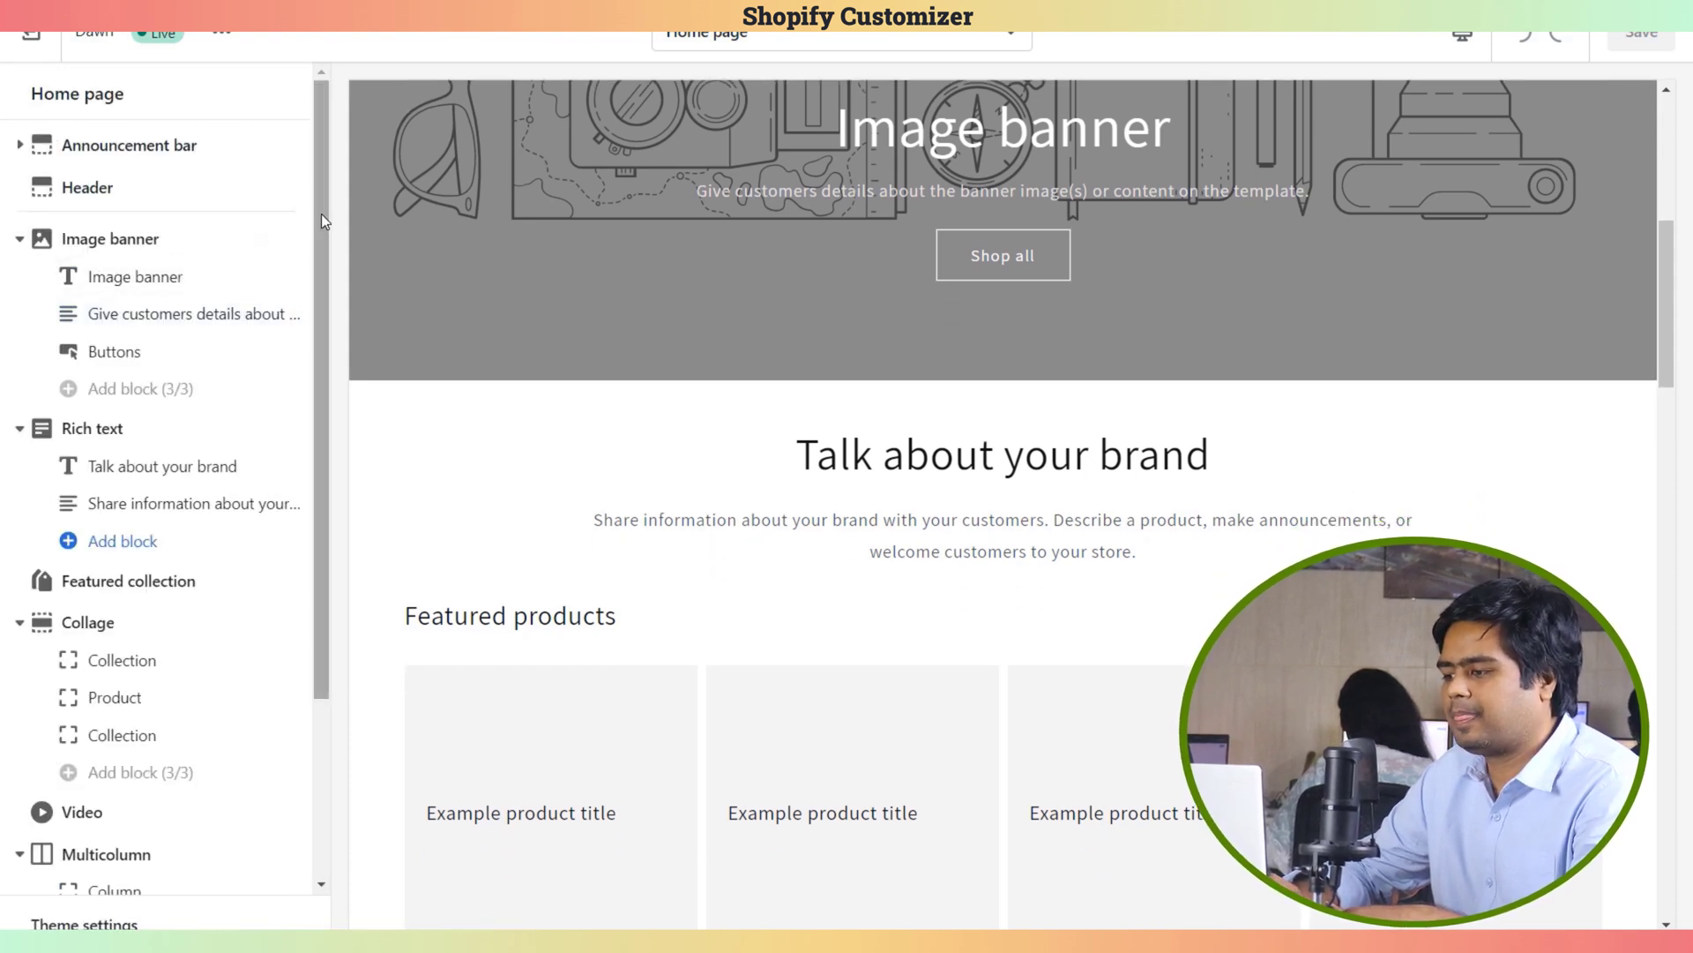
drag(321, 214, 294, 227)
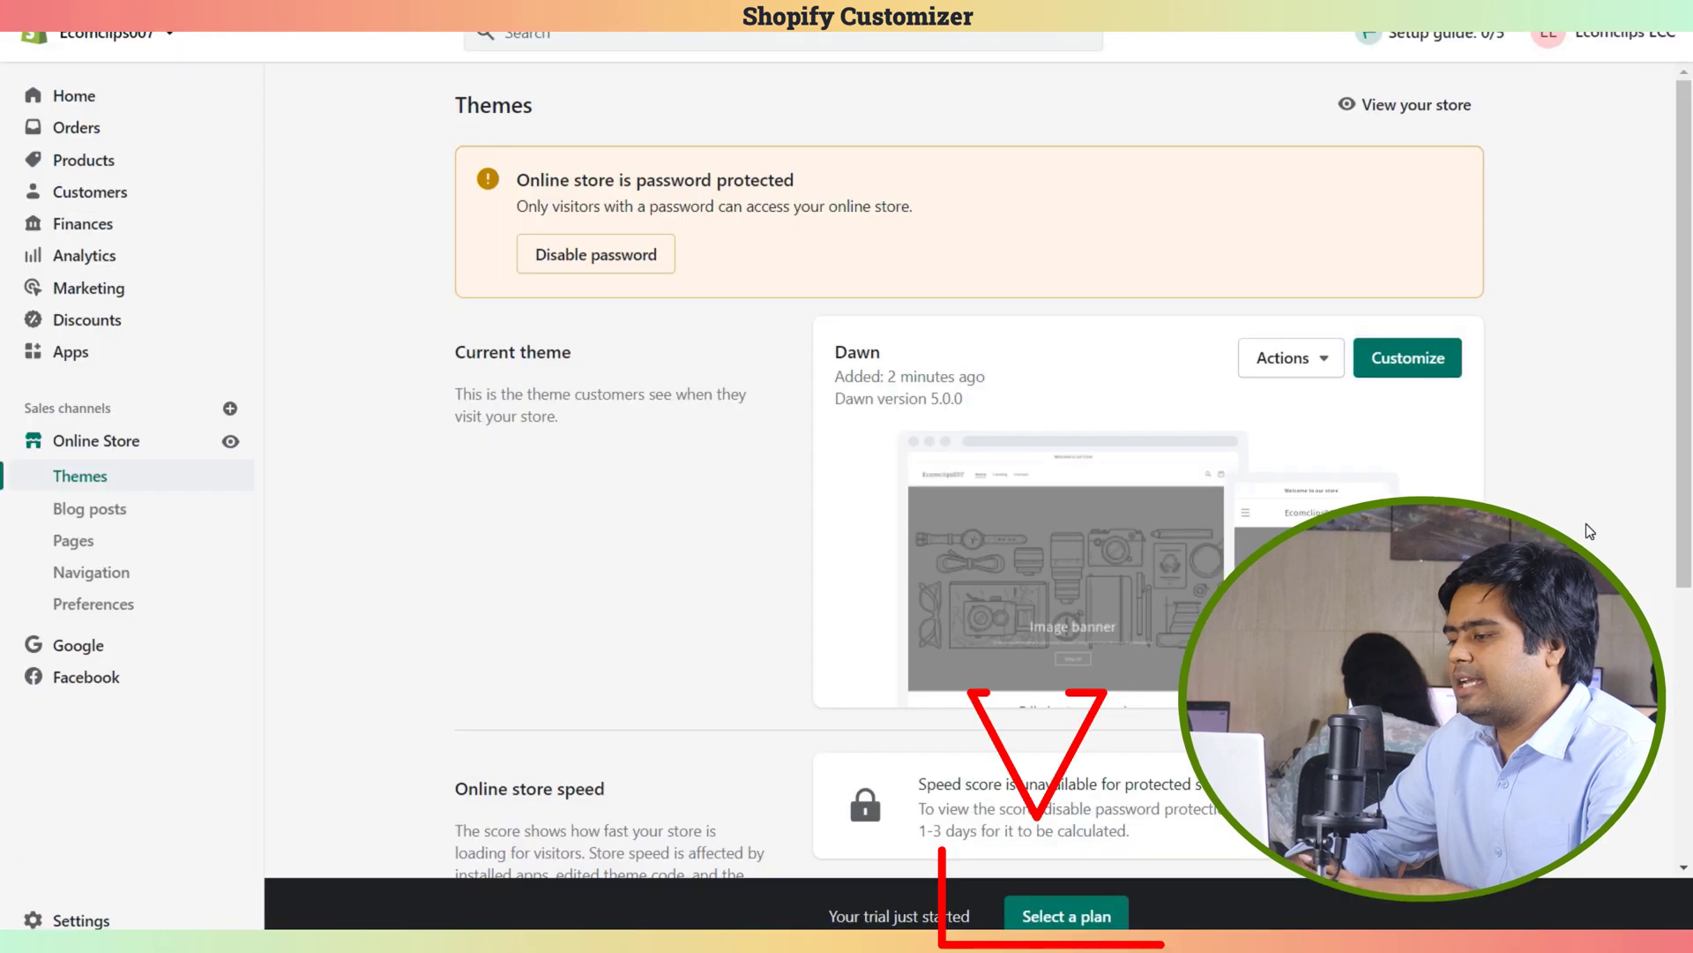
Show the subscription plans and review Basic $29, Shopify $79 and Advanced $299 monthly prices
click(1085, 917)
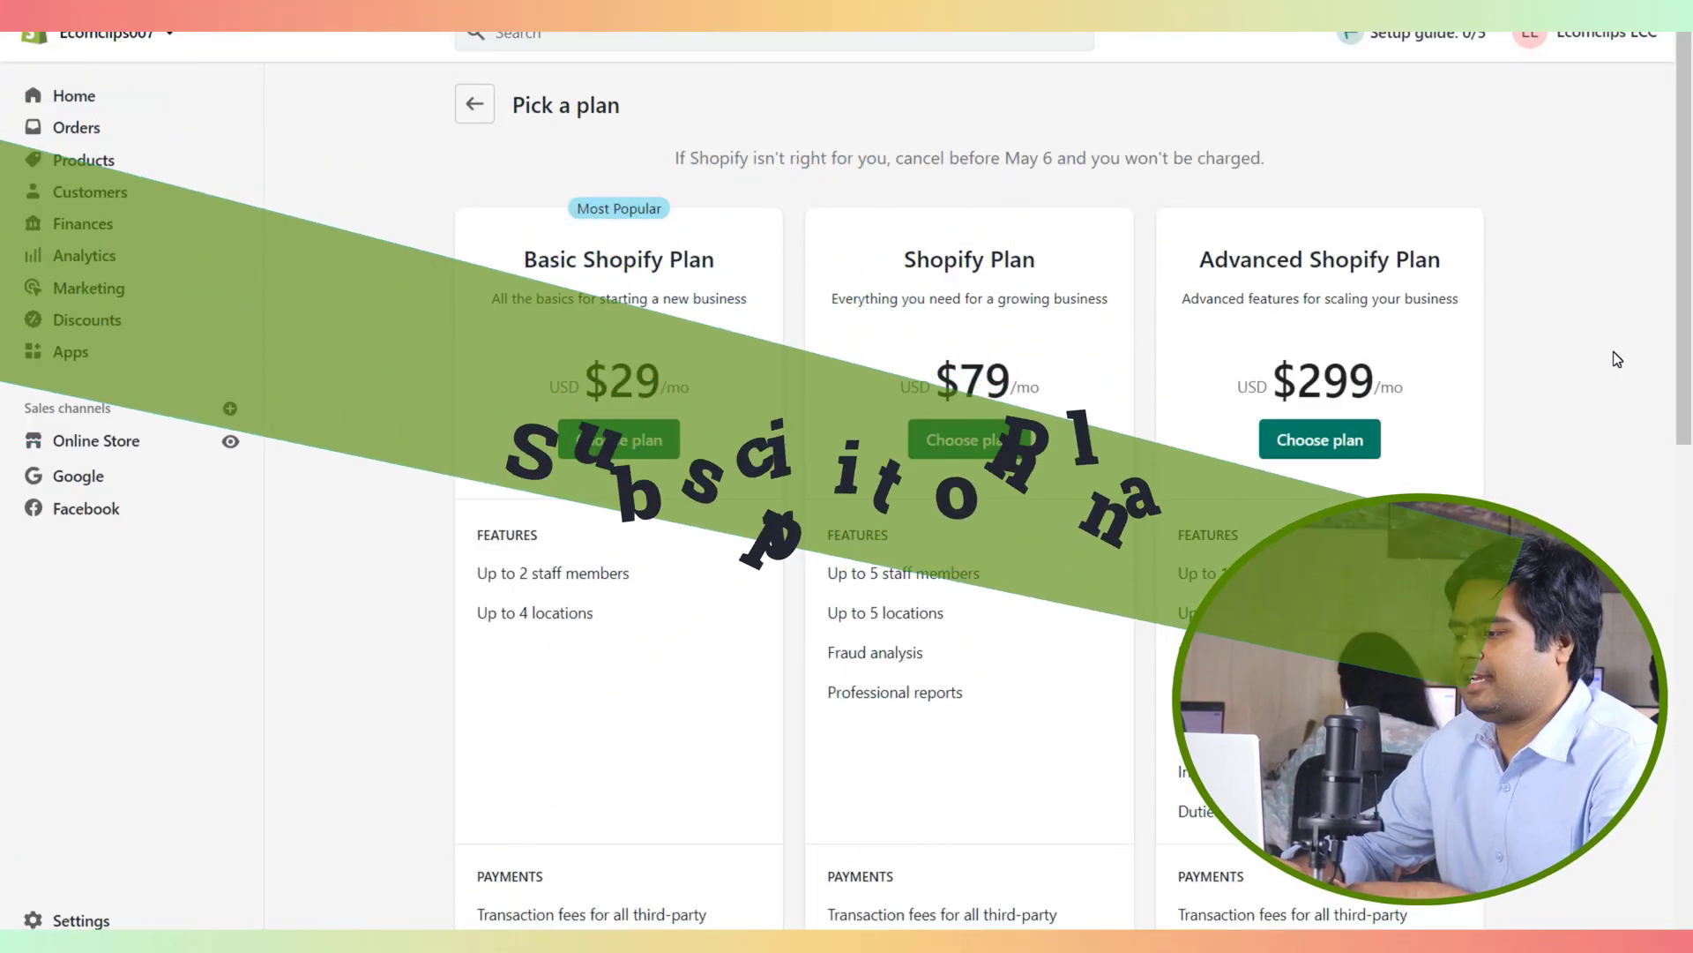
drag(1689, 252, 1687, 344)
scroll(1687, 344, up, 3)
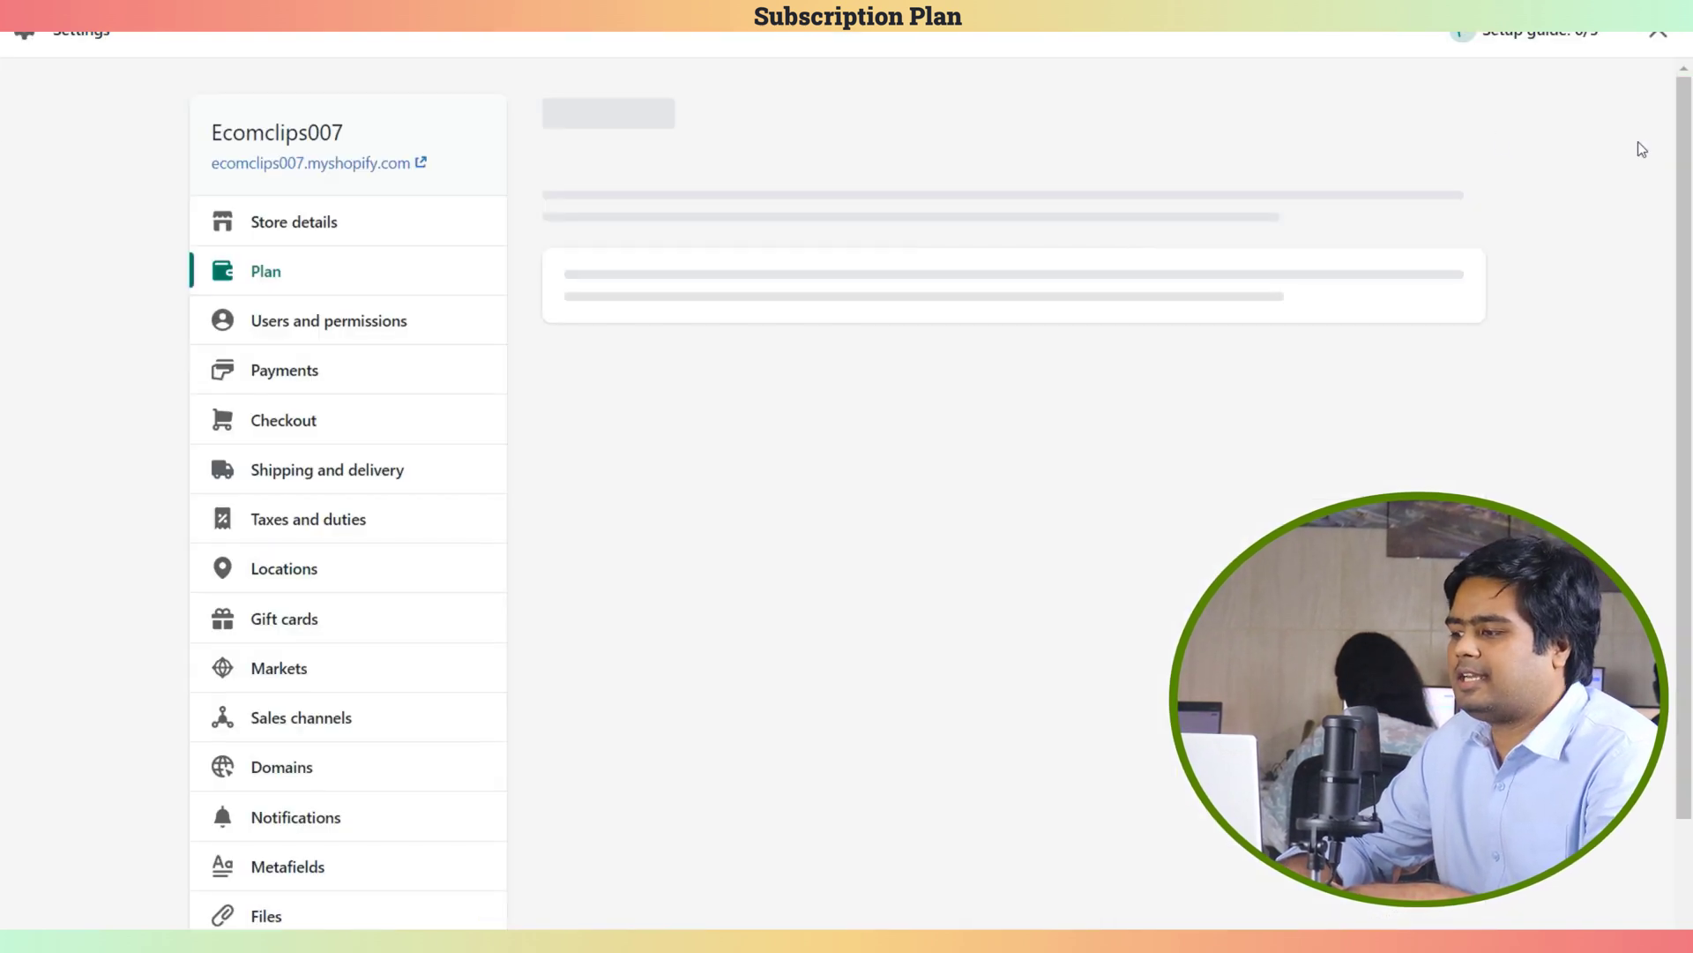
Open the Domains page from the Settings sidebar
scroll(597, 450, down, 2)
click(303, 647)
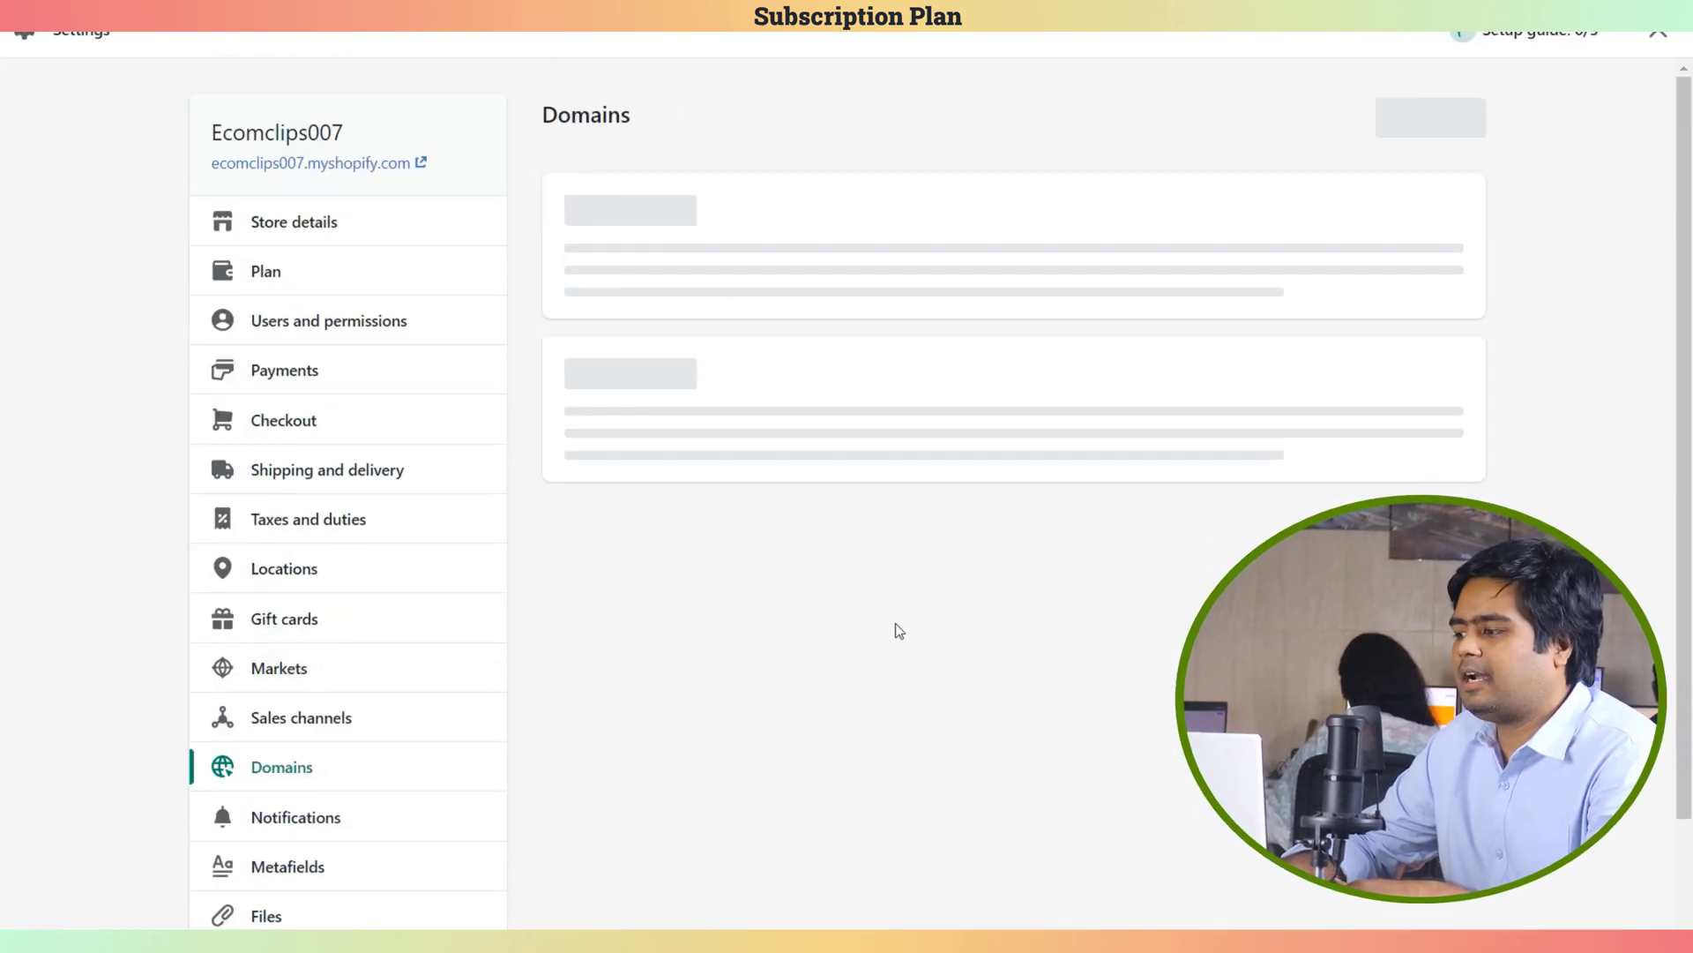